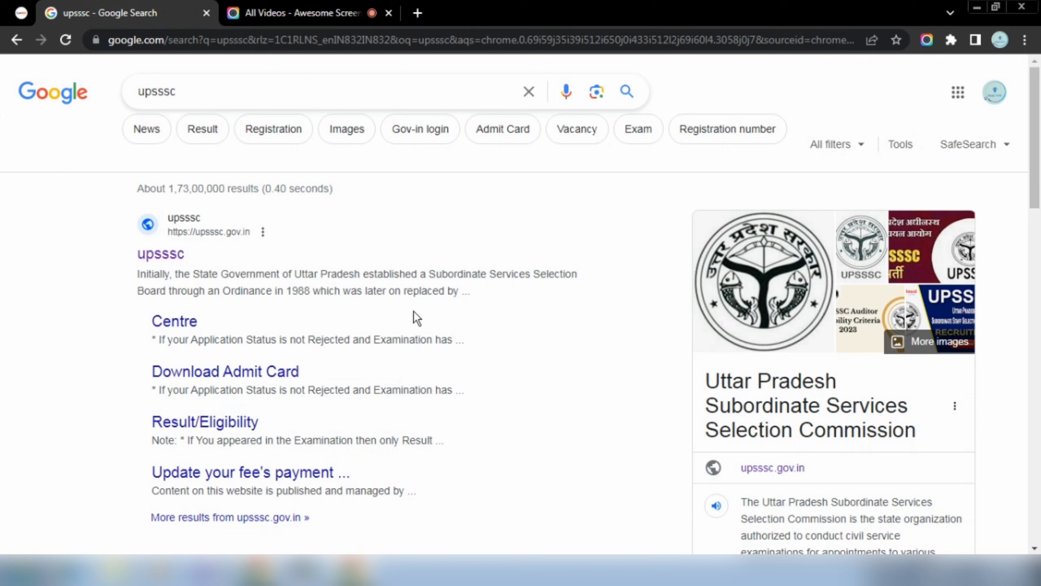
# Go to the official UPSSSC website and begin applying for advertisement 03-Exam/2024.
pyautogui.click(161, 253)
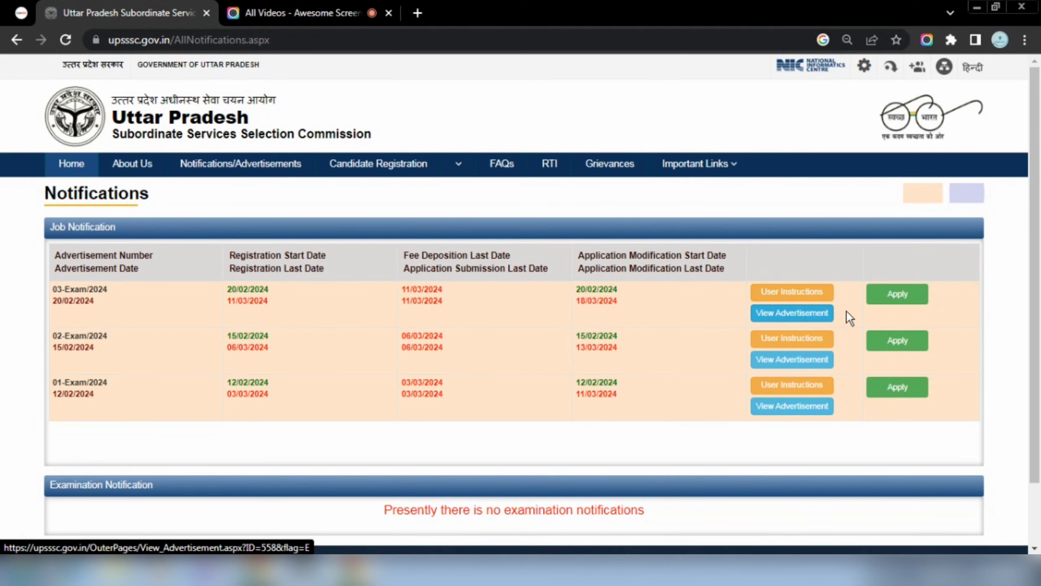
pyautogui.click(888, 302)
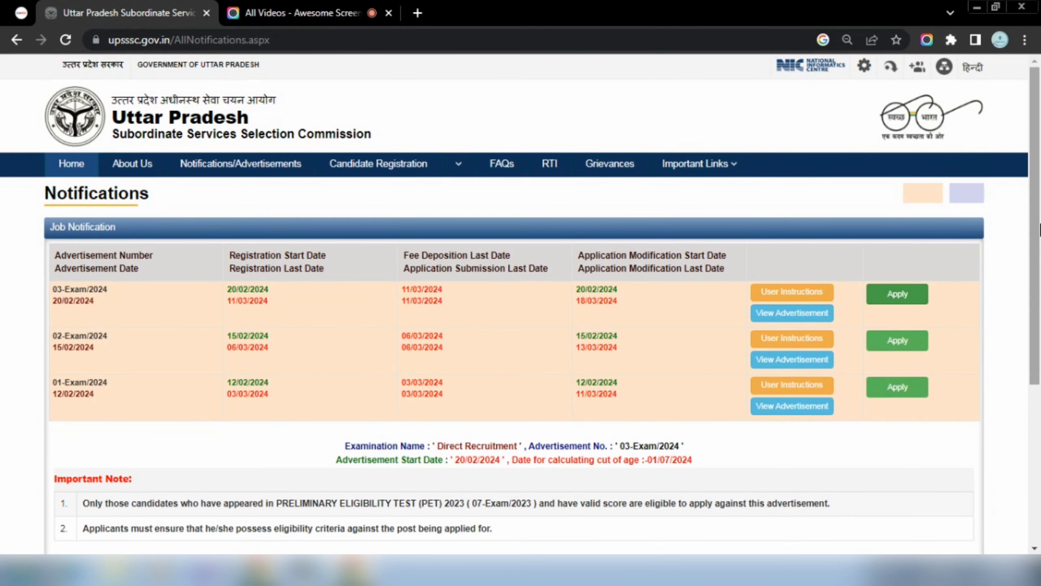
# Review the Assistant Accountant post's qualification requirements, then close the Qualification Details tab.
pyautogui.moveTo(1040, 224); pyautogui.dragTo(1040, 330)
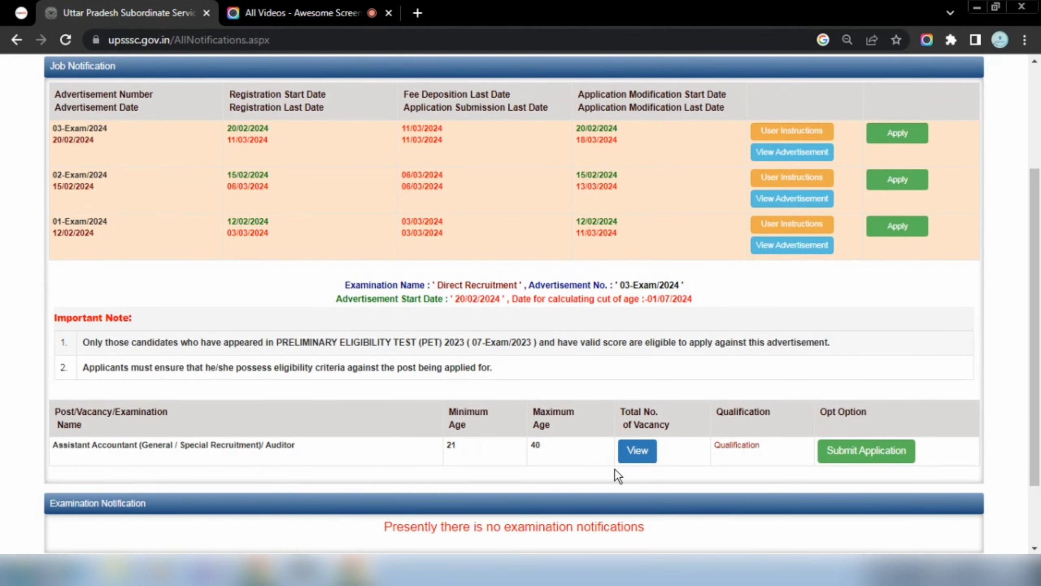
pyautogui.click(736, 445)
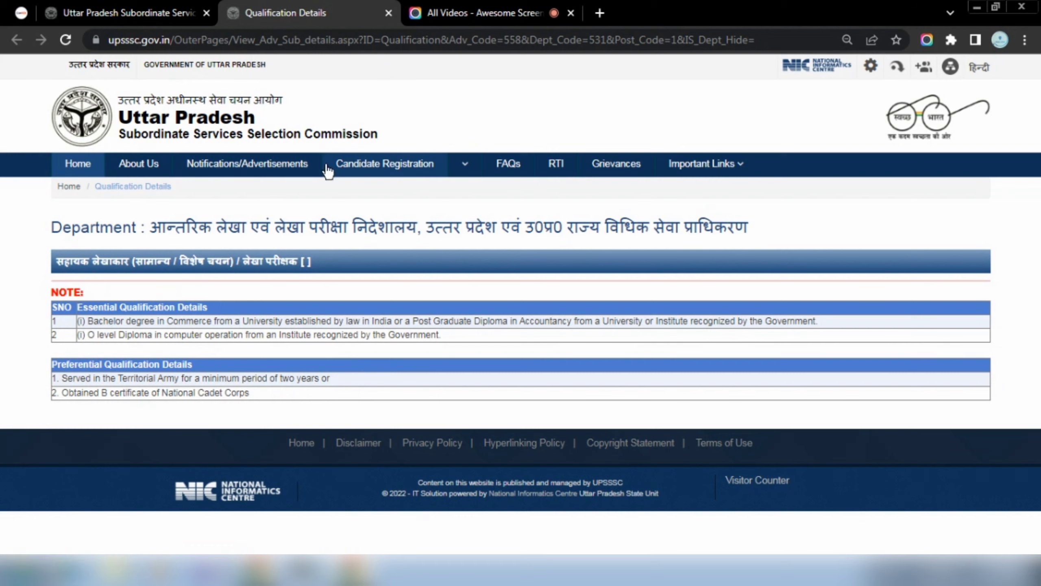
pyautogui.click(388, 13)
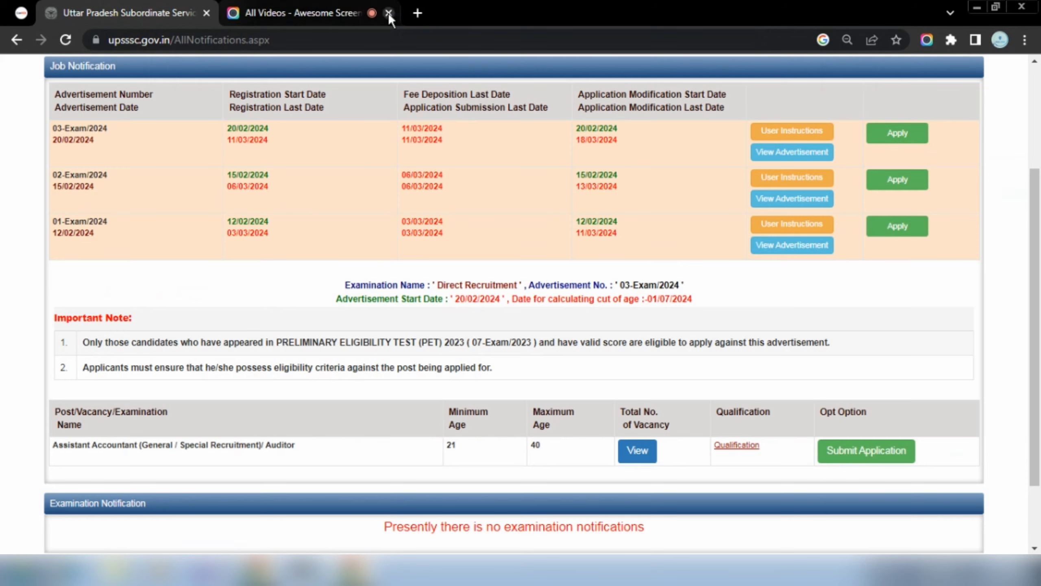
# Start the Assistant Accountant application, read the instructions and accept the declaration with I Agree.
pyautogui.click(876, 459)
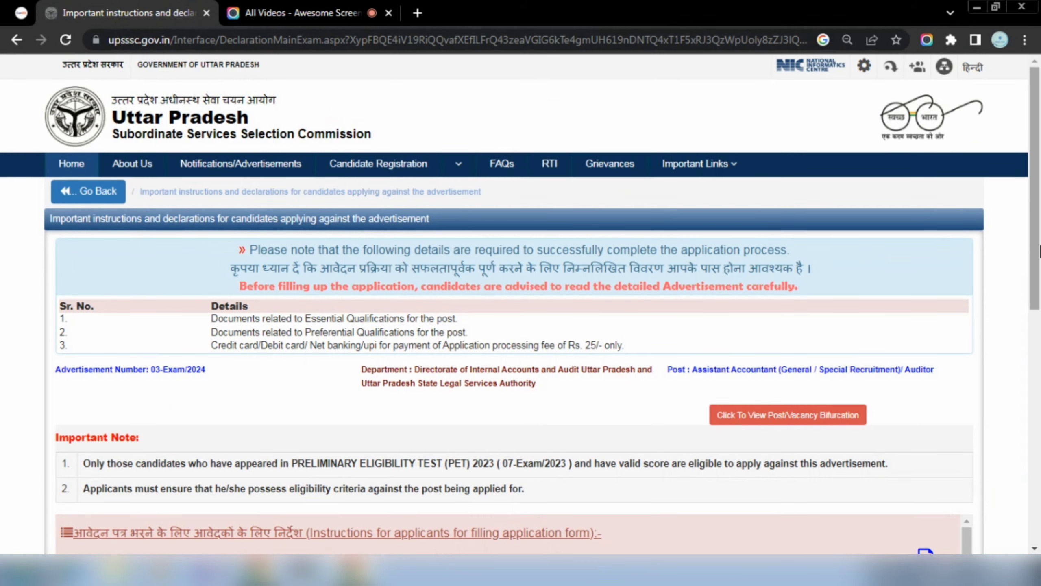
pyautogui.moveTo(1039, 236); pyautogui.dragTo(1039, 297)
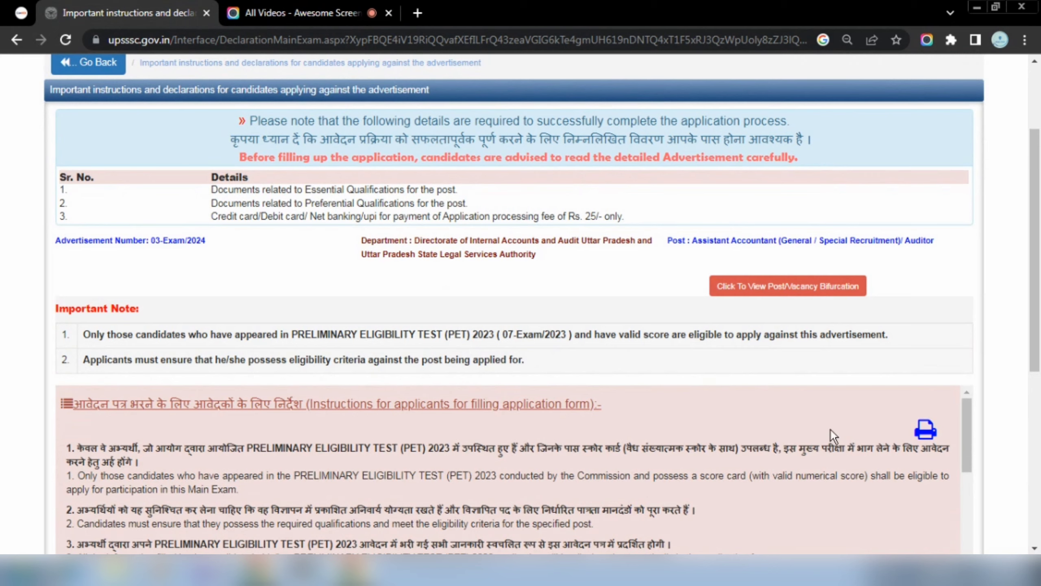
pyautogui.moveTo(1039, 345); pyautogui.dragTo(1039, 455)
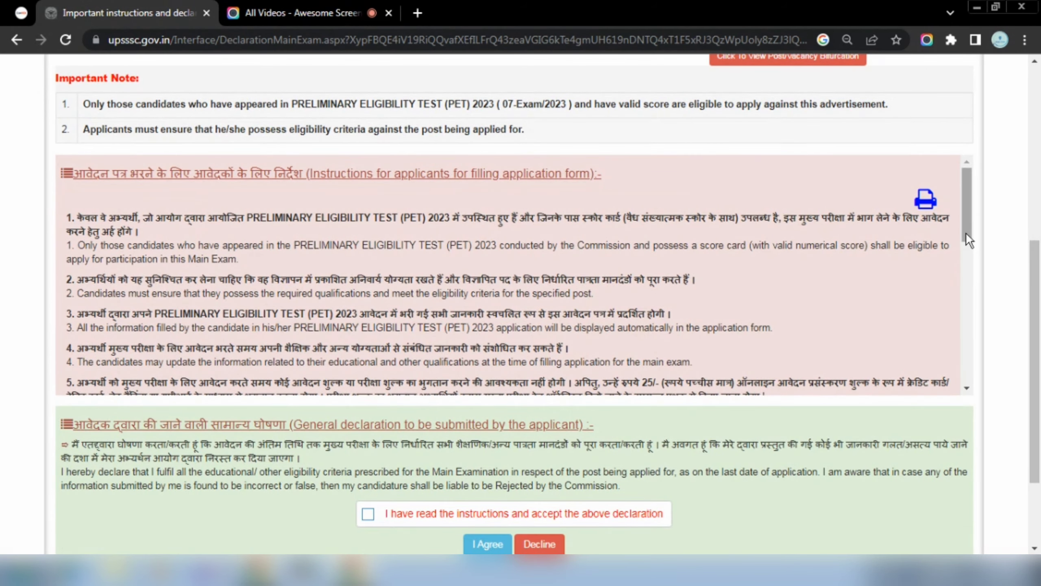
pyautogui.moveTo(966, 232); pyautogui.dragTo(977, 311)
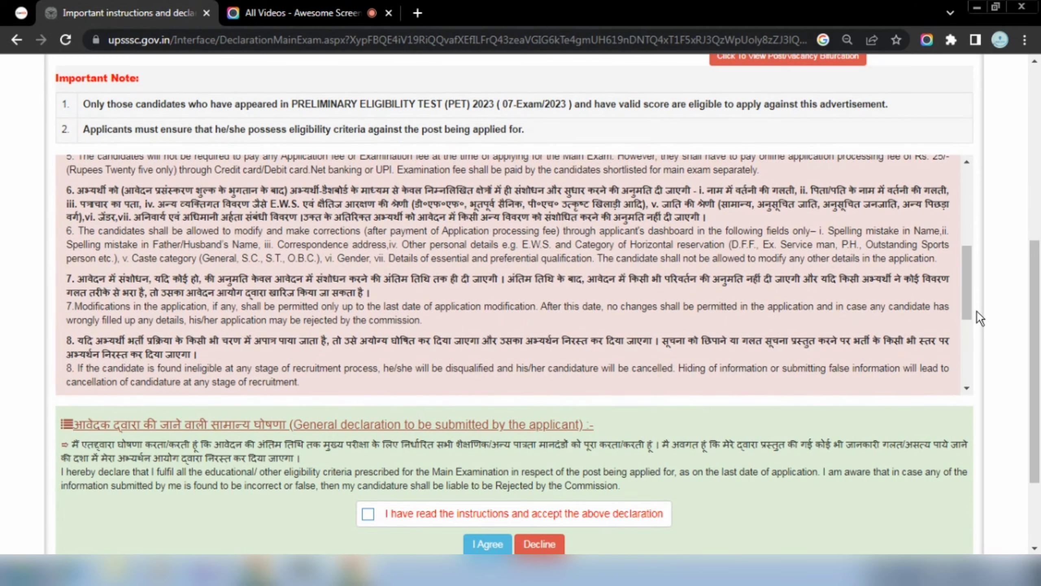
pyautogui.moveTo(1035, 333); pyautogui.dragTo(1035, 388)
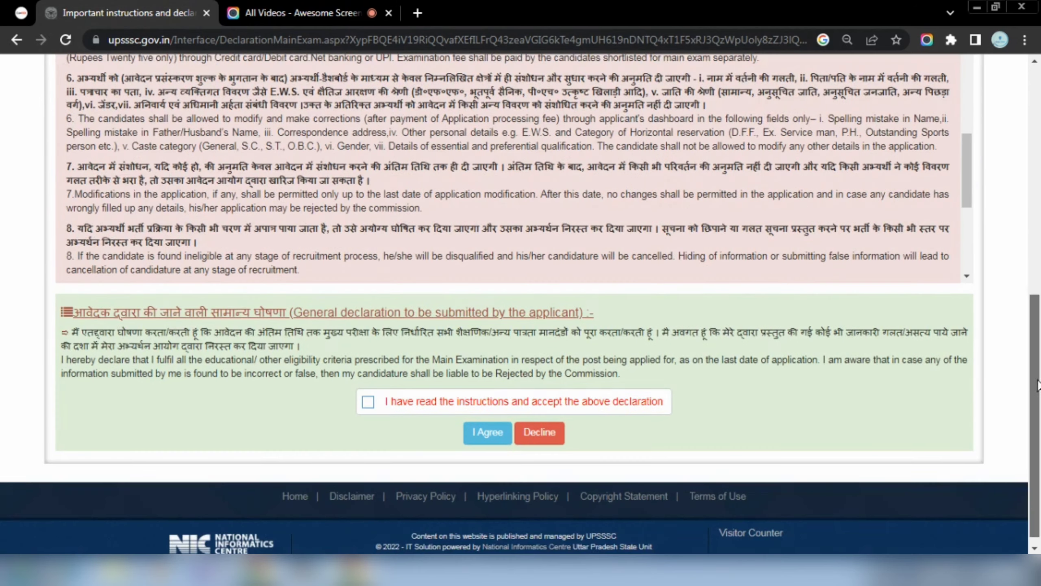
pyautogui.click(426, 402)
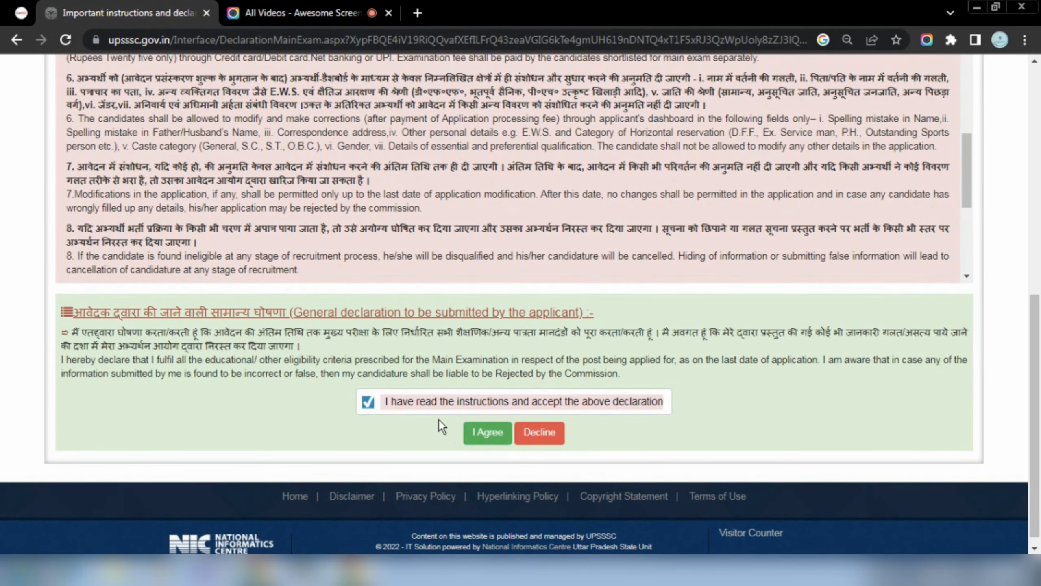
pyautogui.click(472, 431)
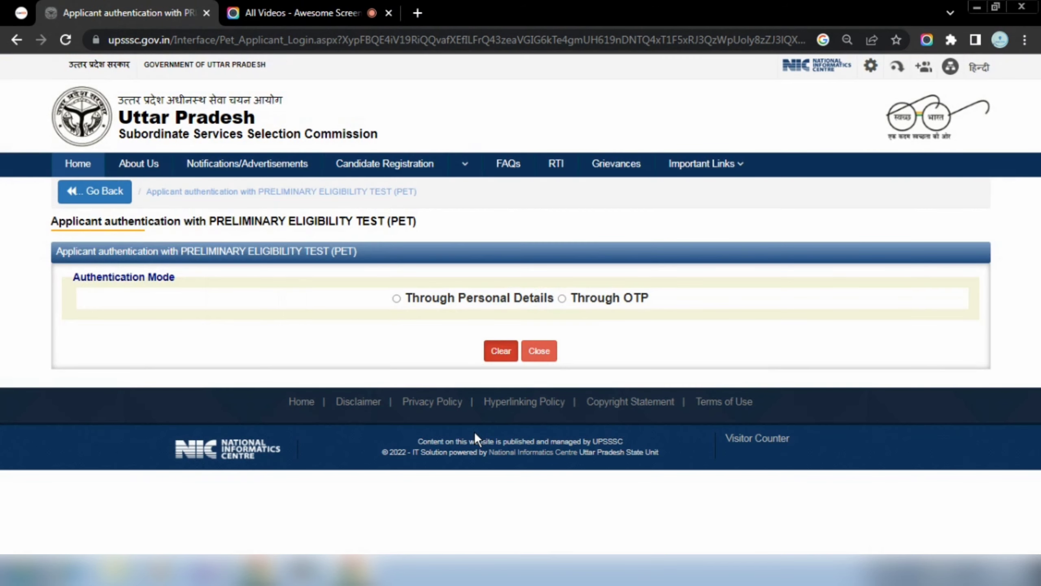
# Authenticate through personal details with the PET number, domicile answer and category GENERAL.
pyautogui.click(411, 299)
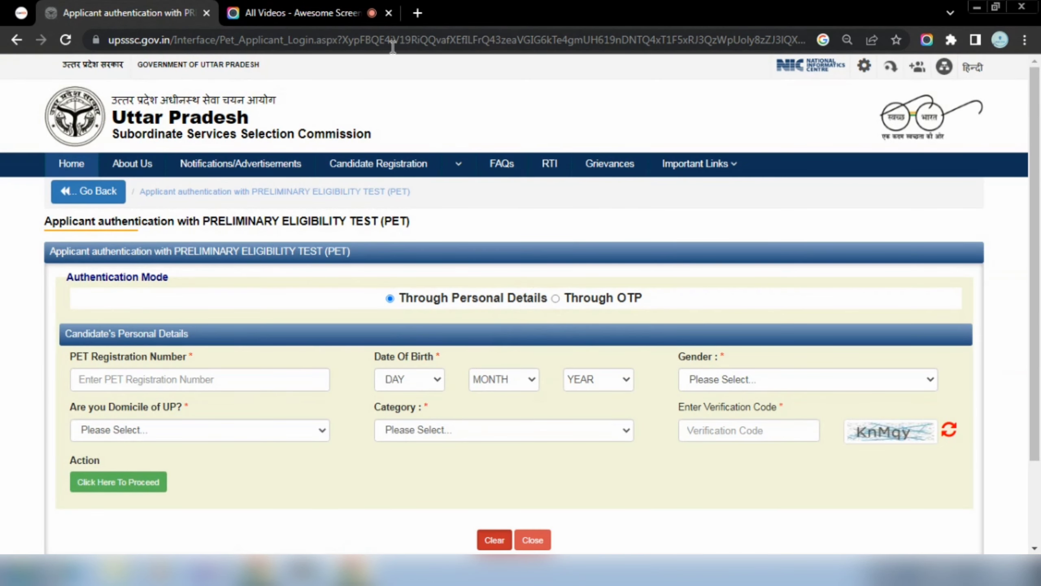
pyautogui.click(191, 381)
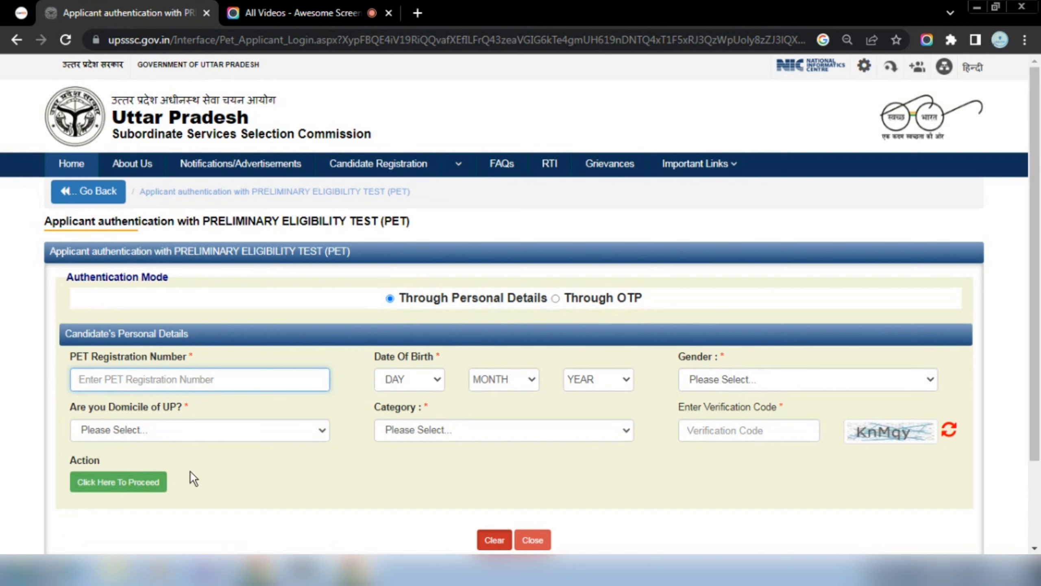
pyautogui.click(237, 435)
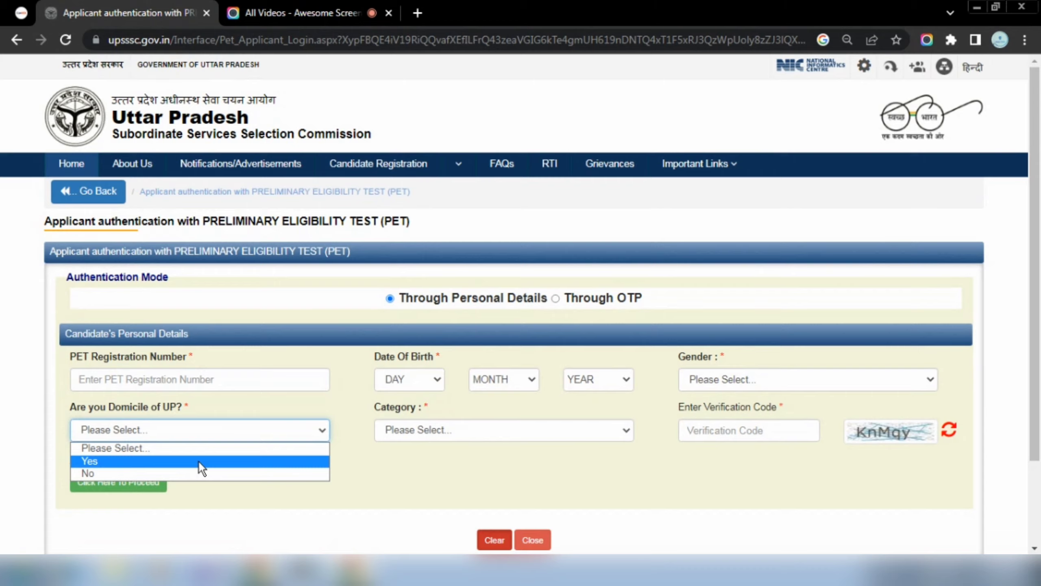
pyautogui.click(198, 461)
pyautogui.click(458, 435)
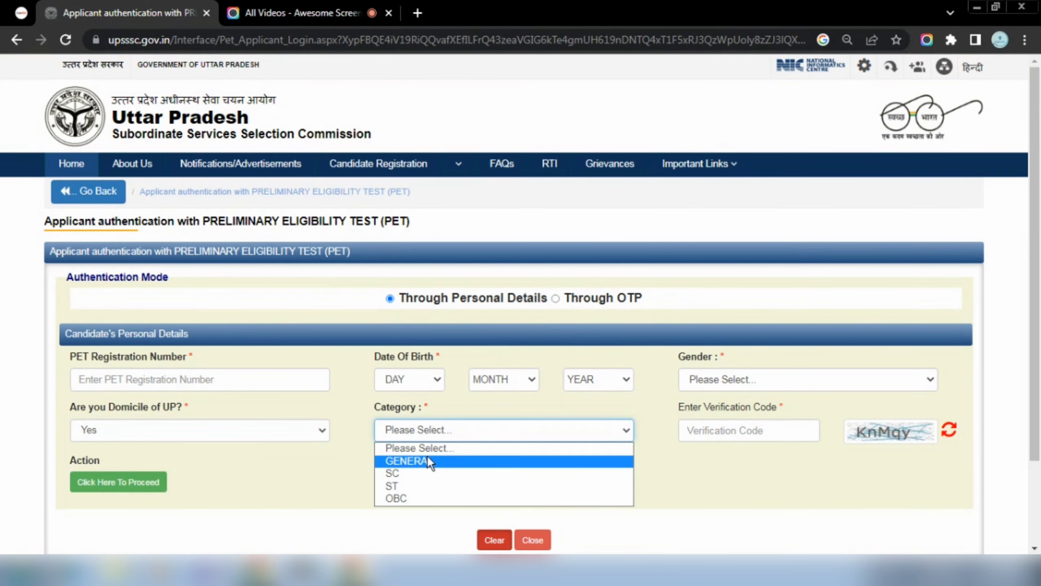
pyautogui.click(291, 431)
pyautogui.click(220, 472)
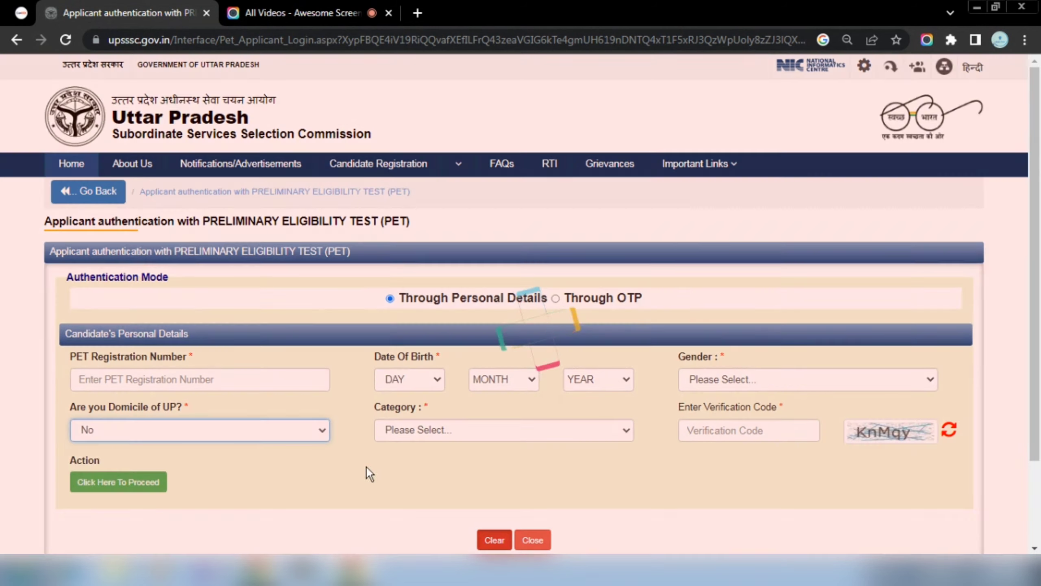
pyautogui.click(453, 436)
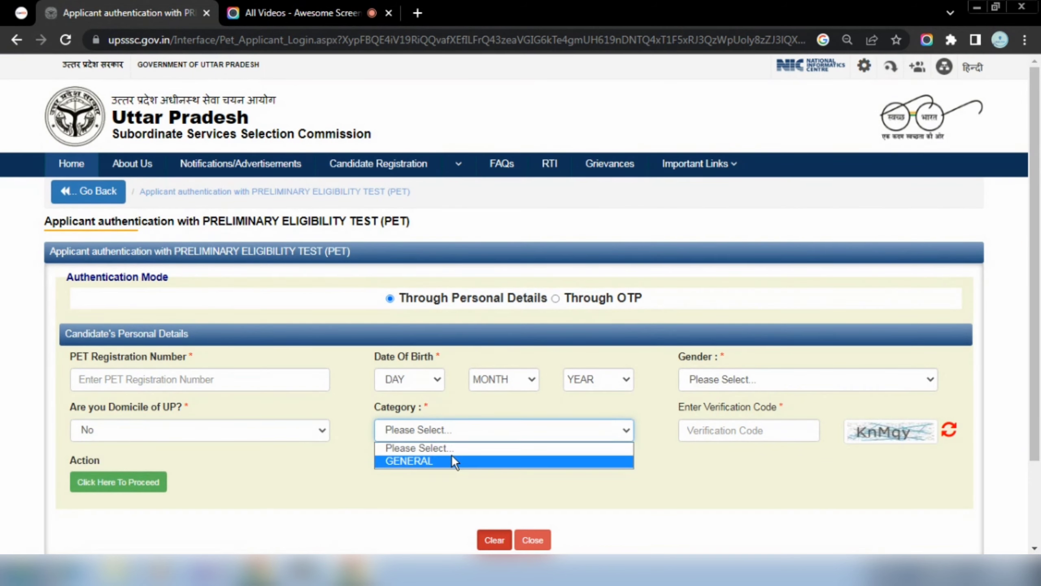
pyautogui.click(451, 456)
pyautogui.click(435, 426)
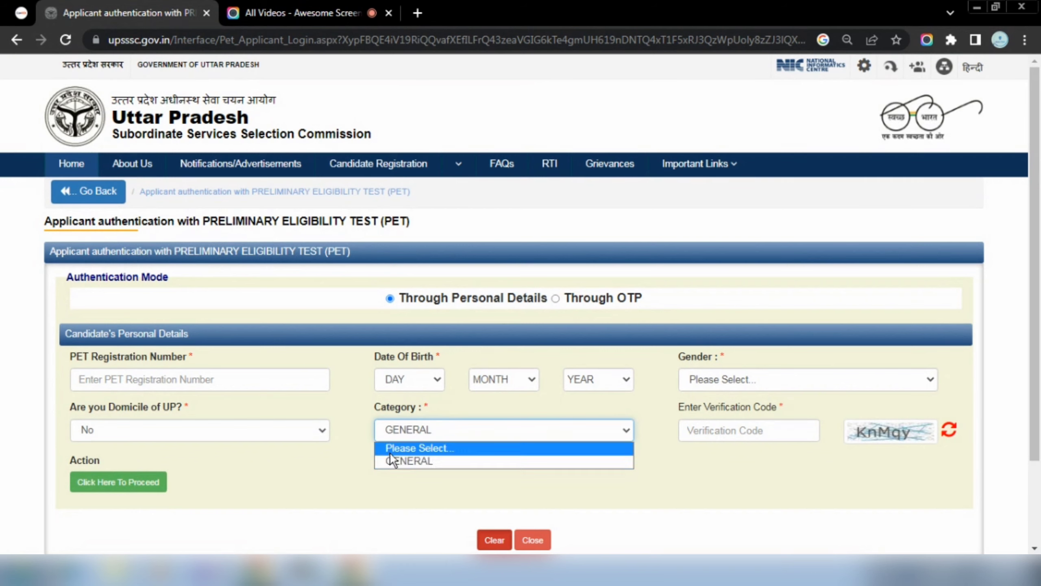
pyautogui.click(374, 499)
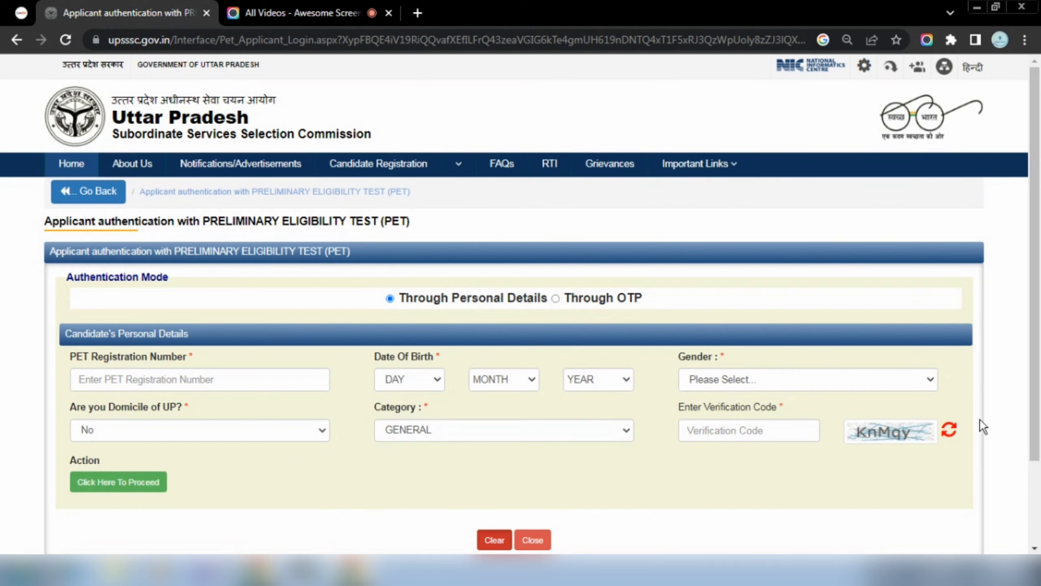
pyautogui.scroll(-2, 1039, 391)
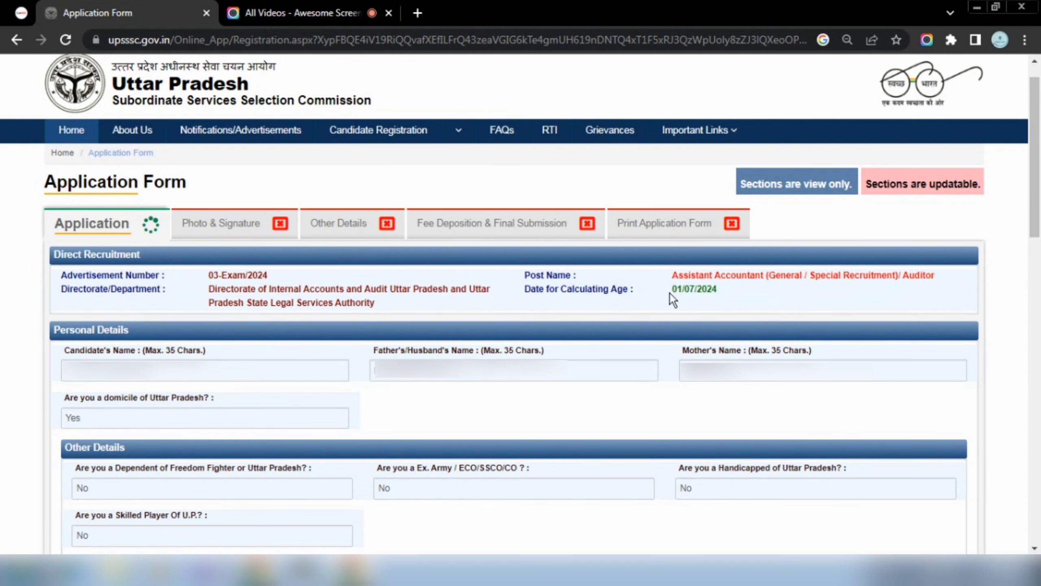
# Try Yes for additional age relaxation, then set the answer back to No.
pyautogui.scroll(-10, 955, 271)
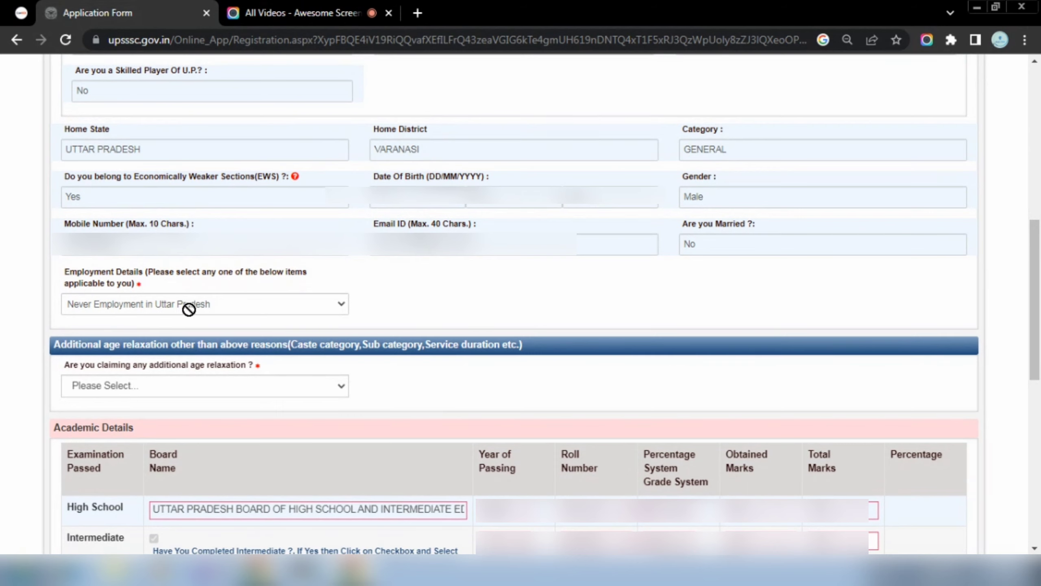
pyautogui.scroll(-5, 601, 368)
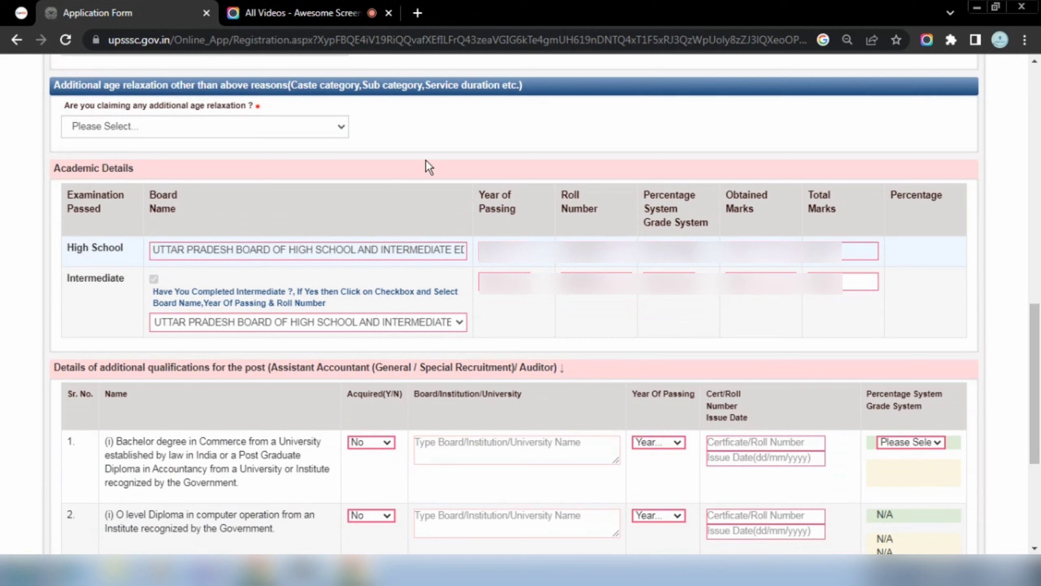
pyautogui.click(203, 133)
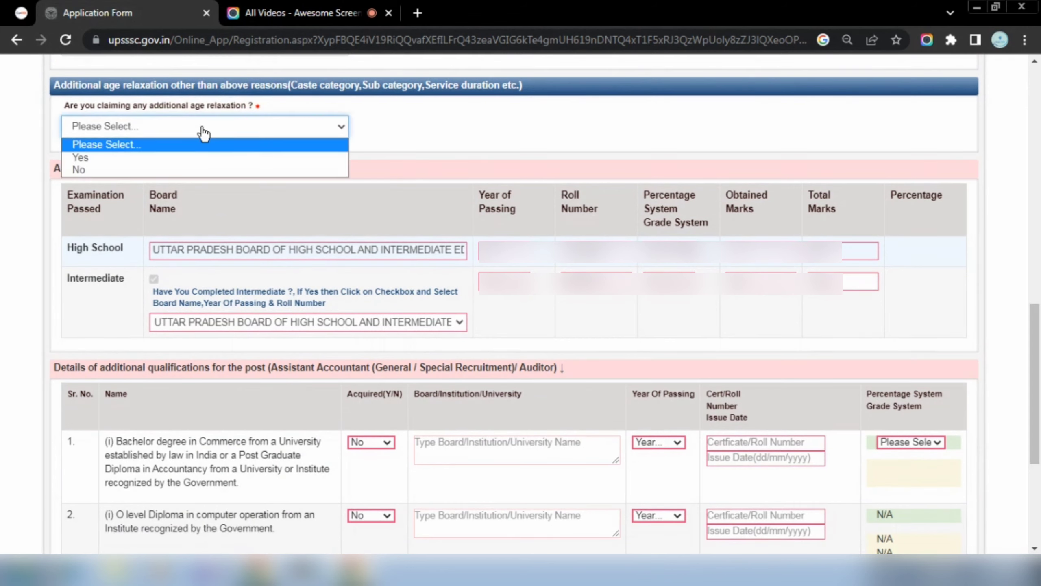
pyautogui.click(153, 158)
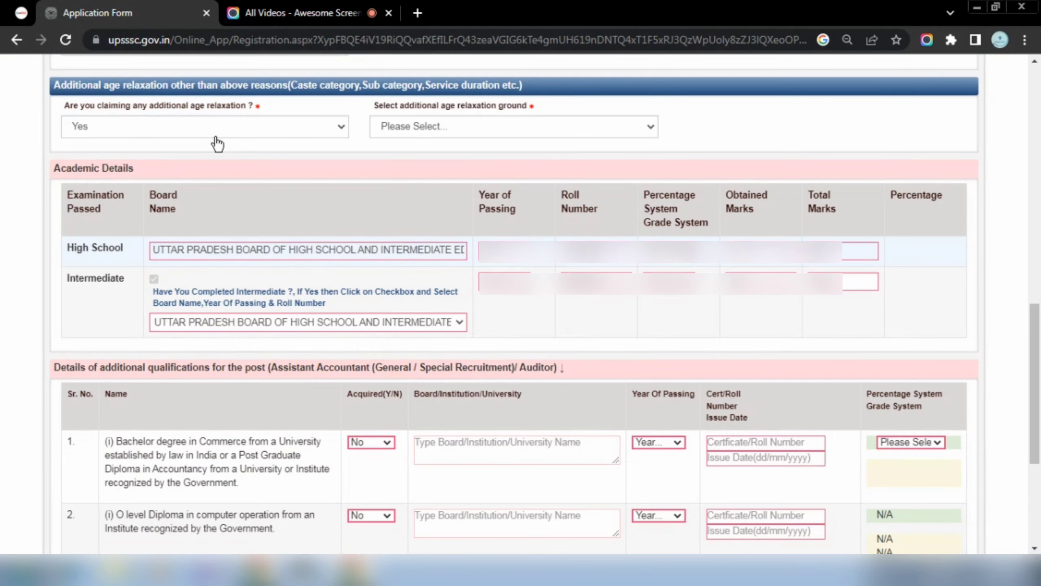
pyautogui.click(486, 131)
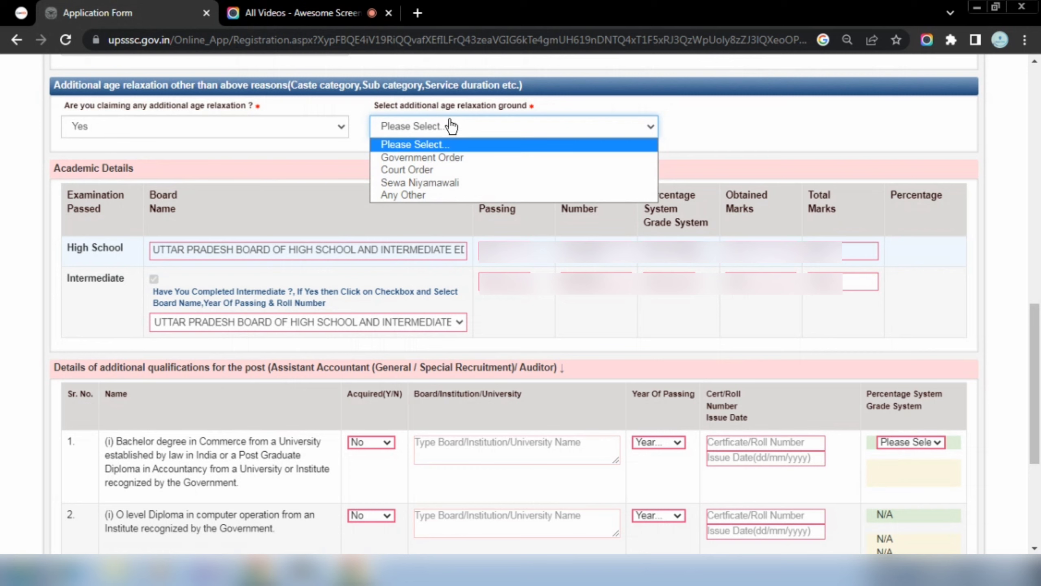
pyautogui.click(461, 130)
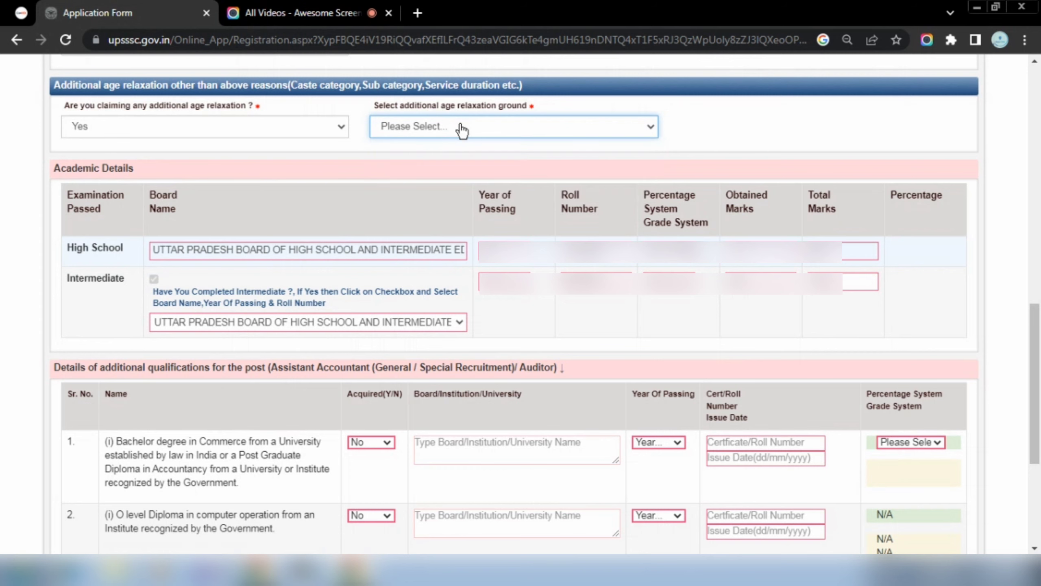
pyautogui.click(330, 130)
pyautogui.click(237, 173)
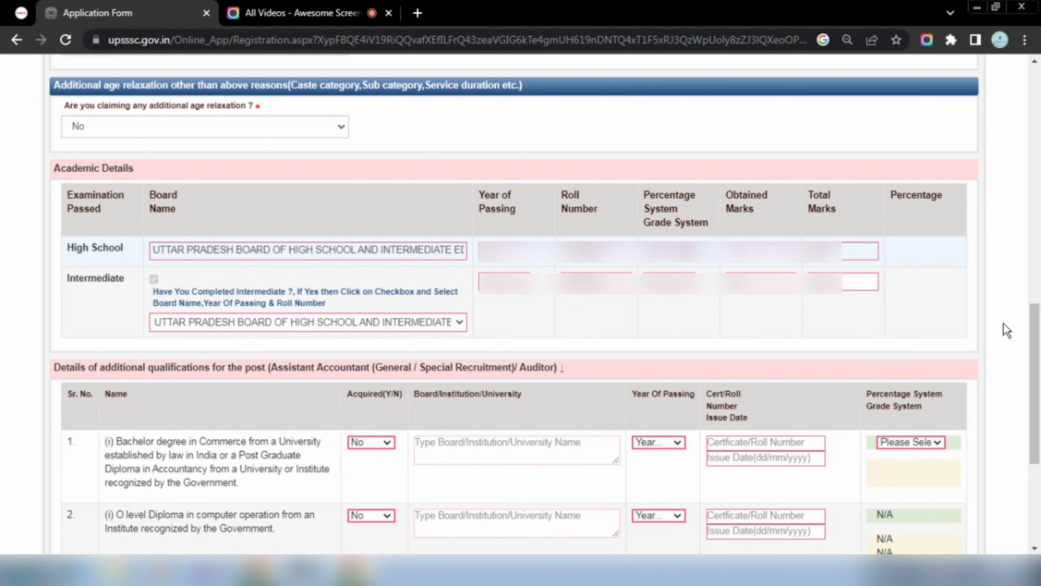
pyautogui.scroll(-5, 1004, 328)
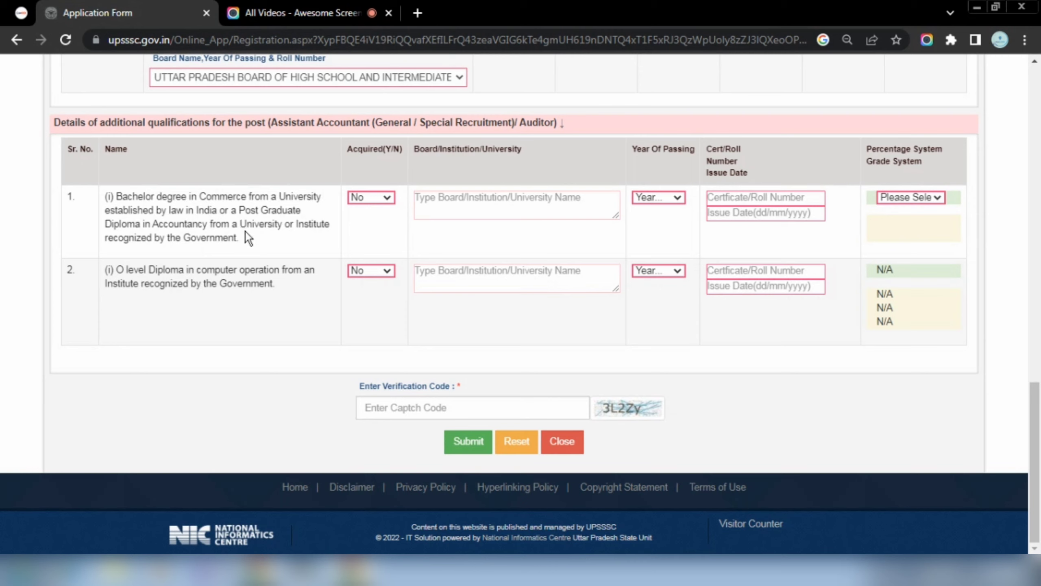
# Enter the commerce degree's university as 'mgkvp' and year of passing 2019.
pyautogui.click(364, 200)
pyautogui.click(468, 208)
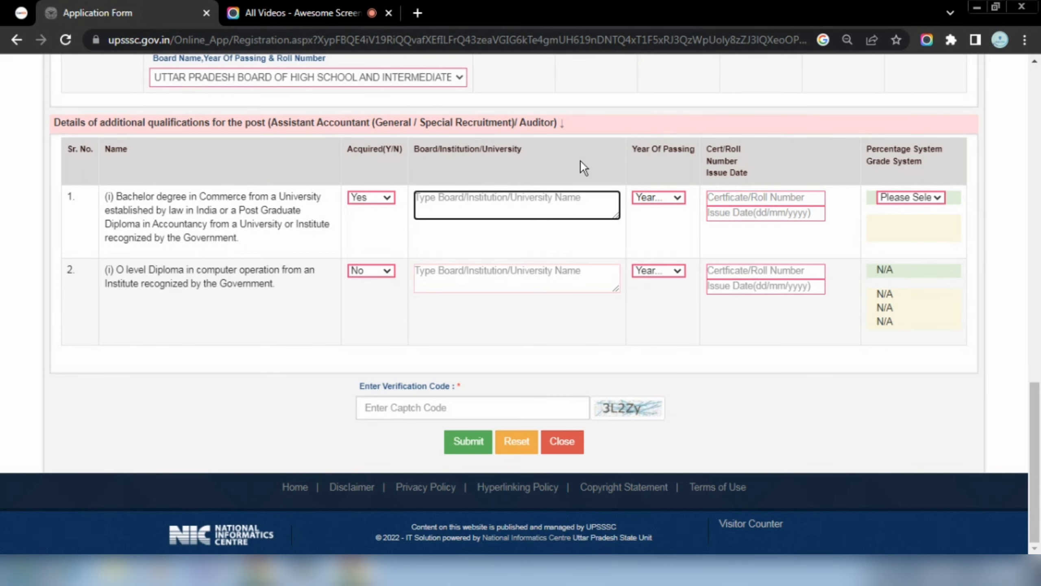
pyautogui.write('mgkvp')
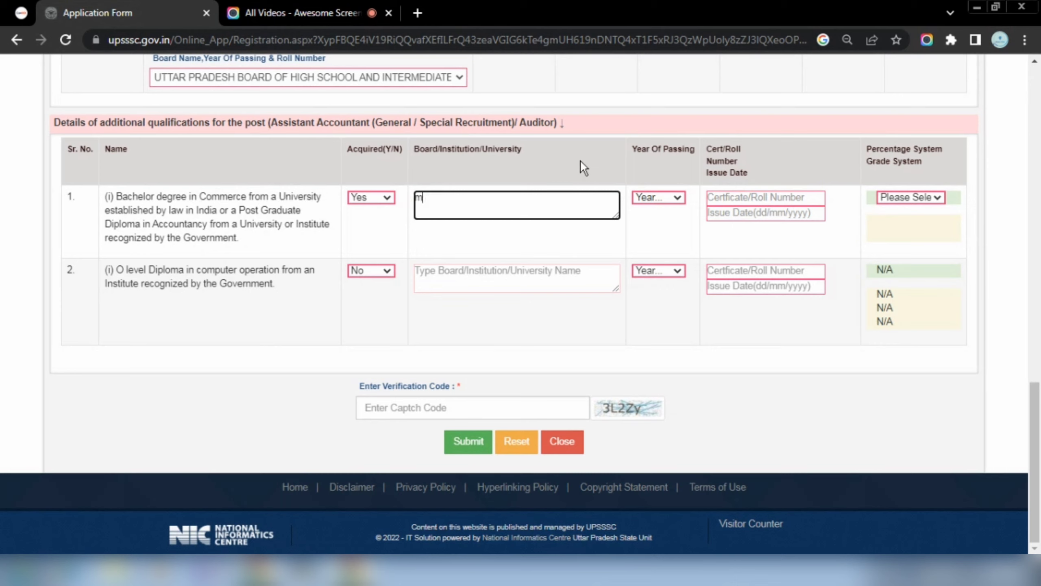
pyautogui.click(669, 201)
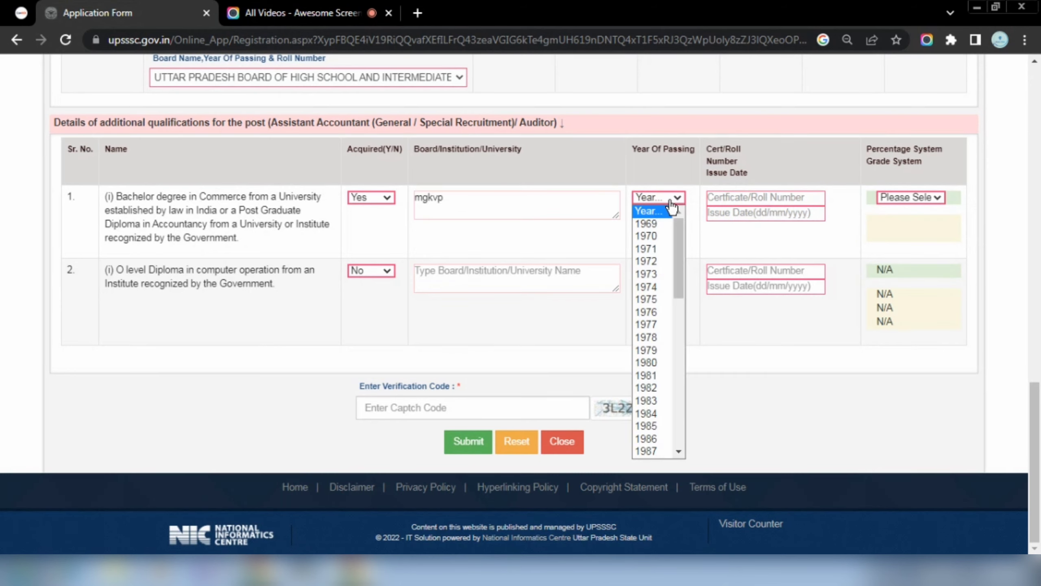
pyautogui.write('2010')
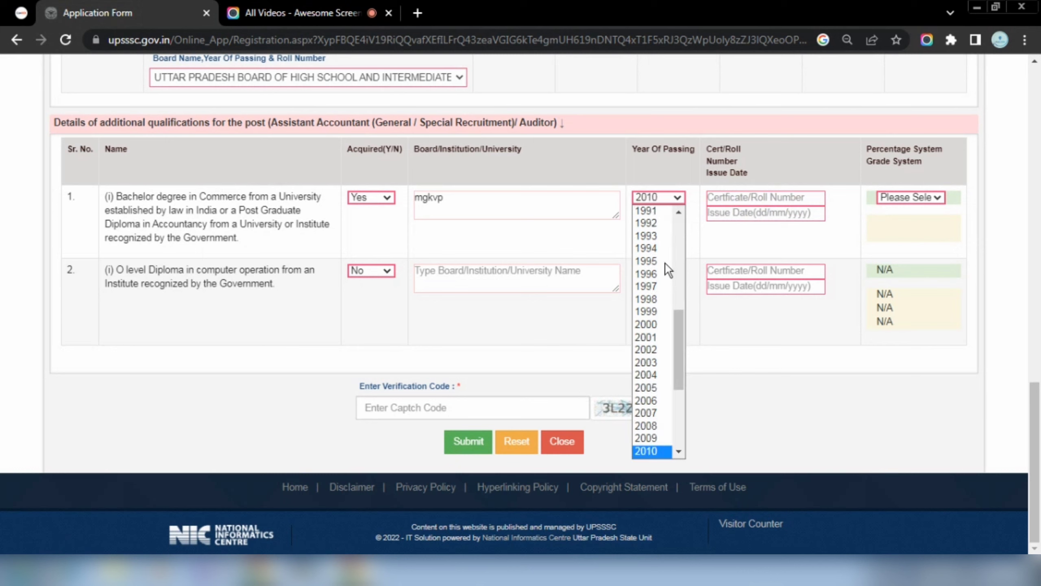
pyautogui.write('2016')
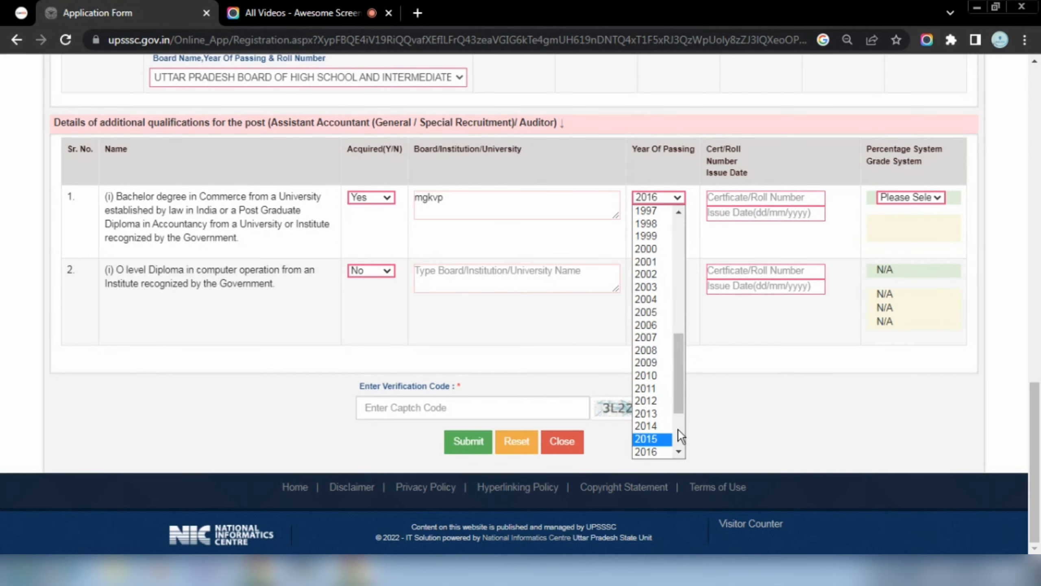
pyautogui.moveTo(679, 404); pyautogui.dragTo(680, 426)
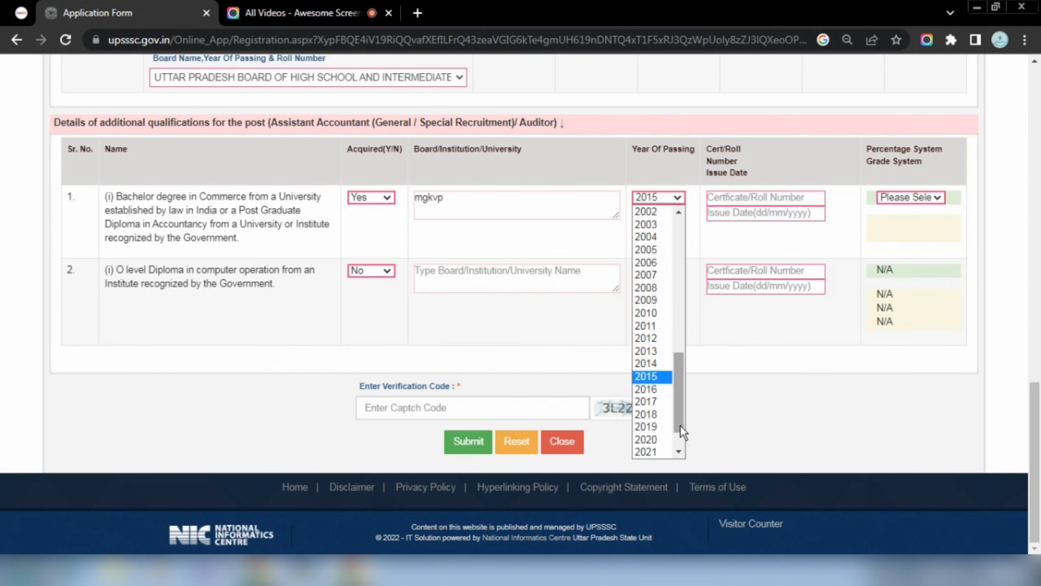
pyautogui.click(652, 426)
# Set the degree's marks to the Percentage System after briefly trying the grade system.
pyautogui.click(800, 197)
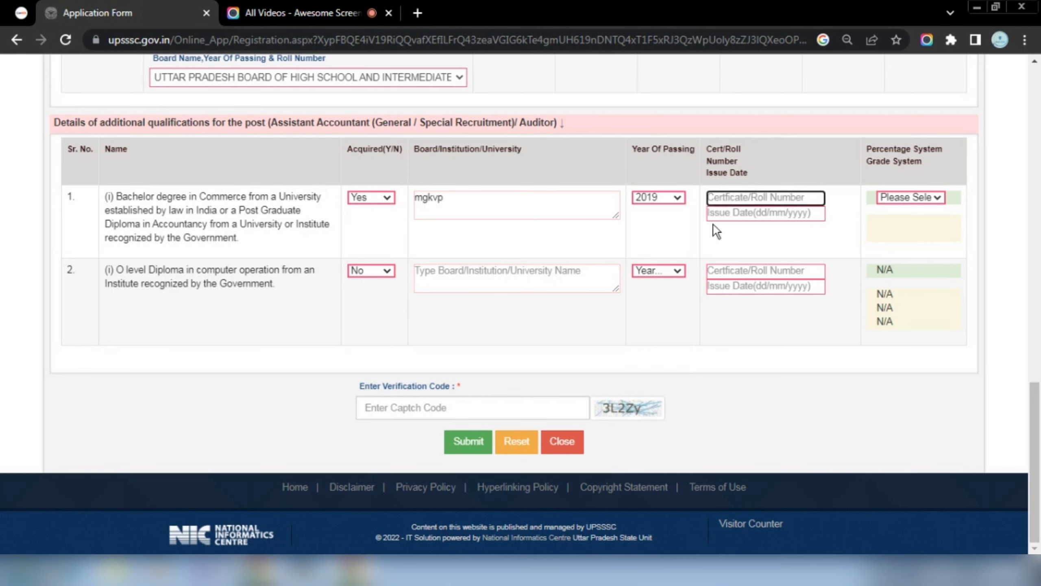
pyautogui.click(742, 212)
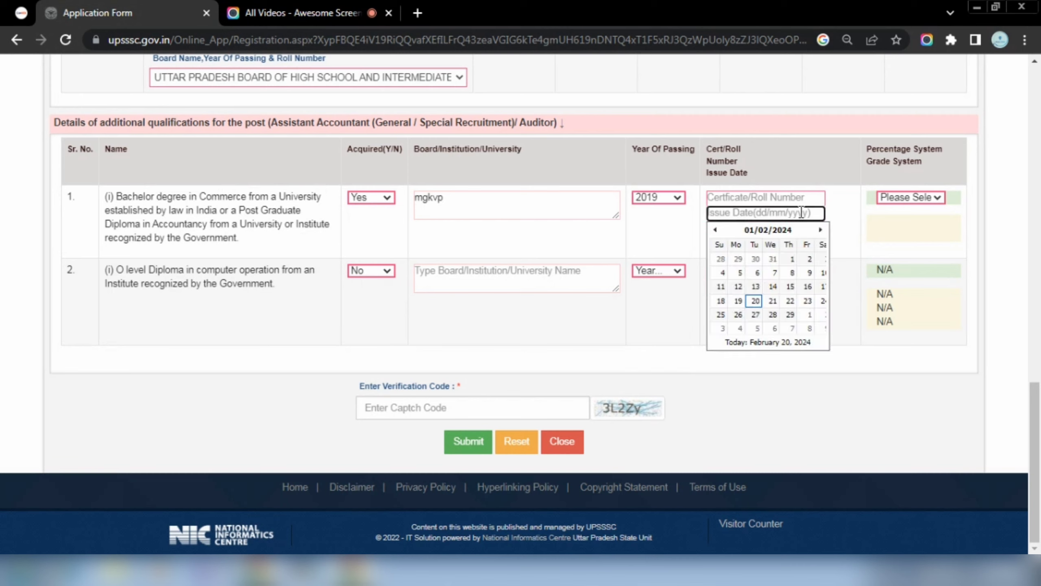
pyautogui.click(902, 201)
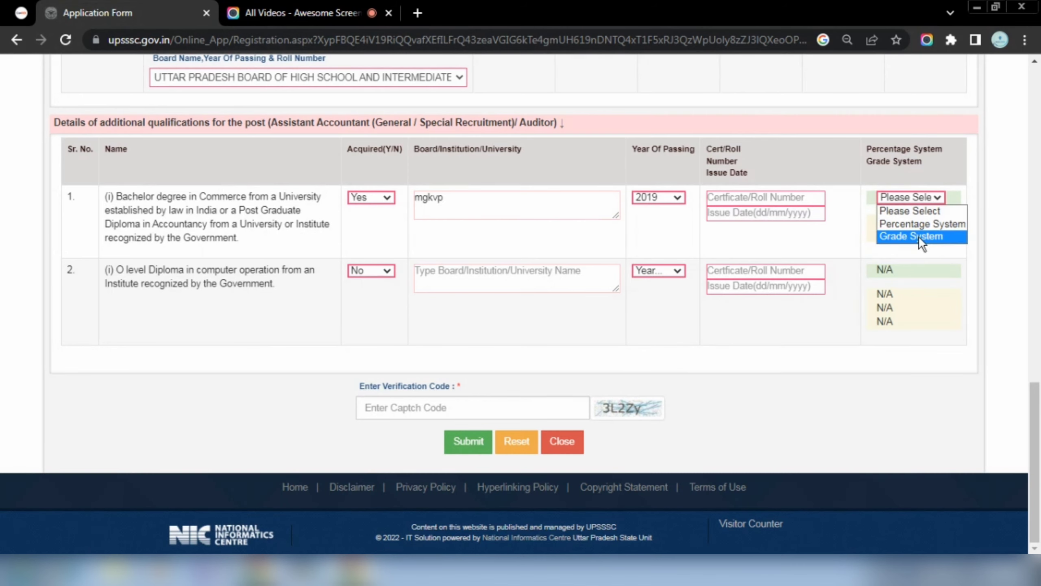
pyautogui.click(918, 224)
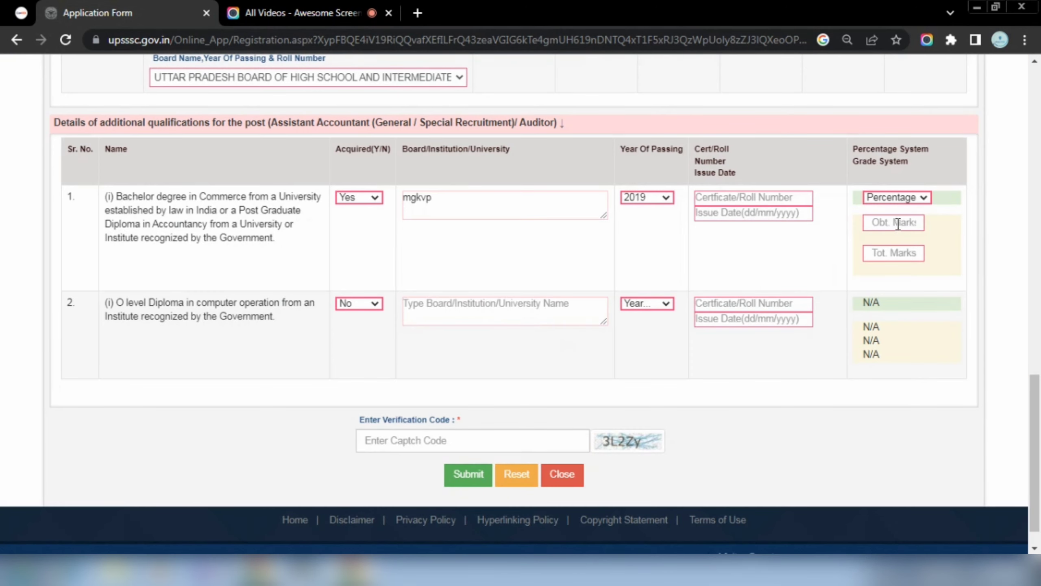
pyautogui.click(896, 199)
pyautogui.click(892, 236)
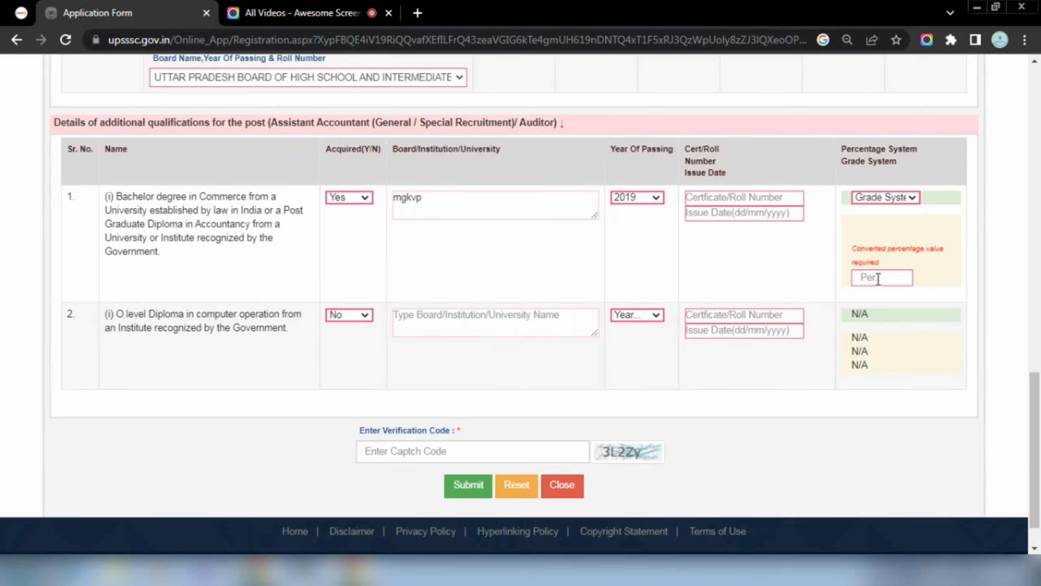
pyautogui.click(892, 198)
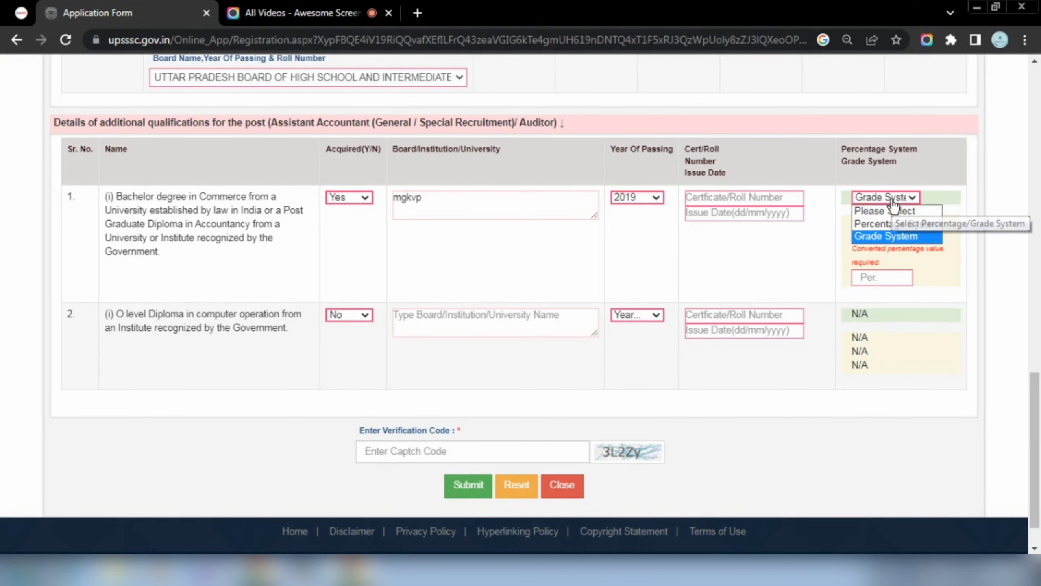
pyautogui.click(883, 225)
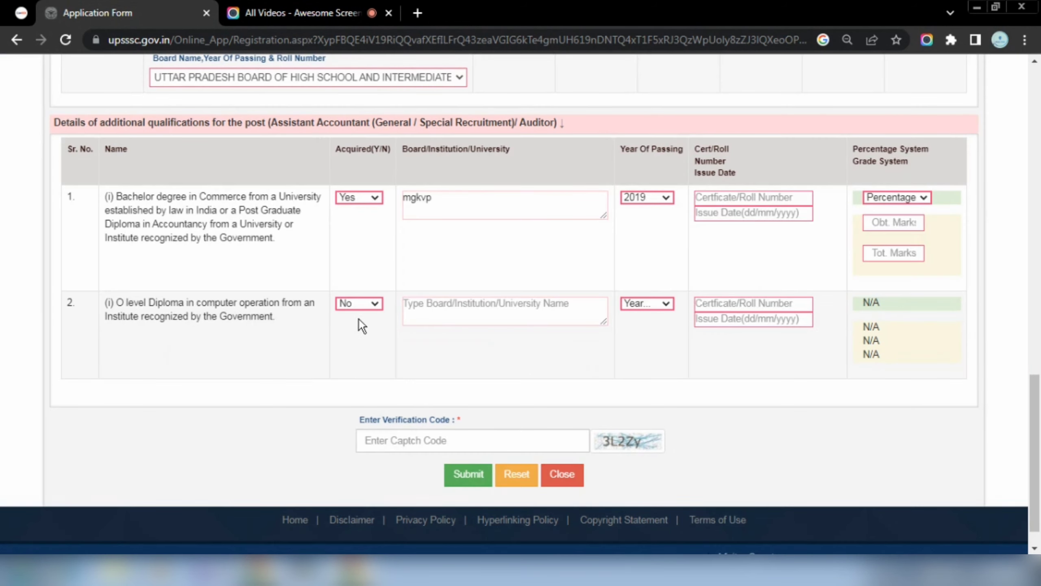
# Leave the O level computer diploma marked as not acquired, with no year selected.
pyautogui.click(367, 304)
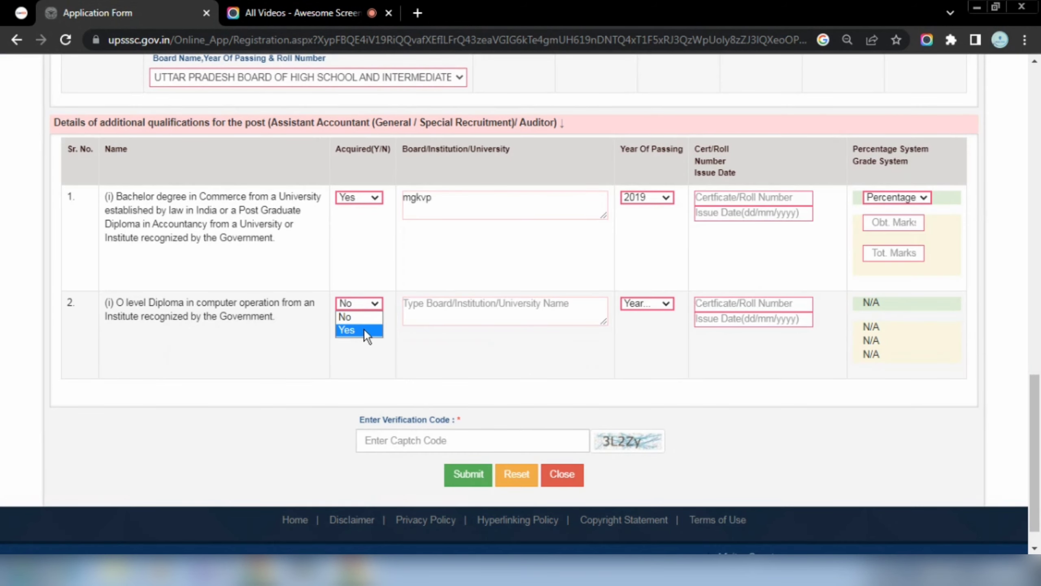
pyautogui.click(358, 316)
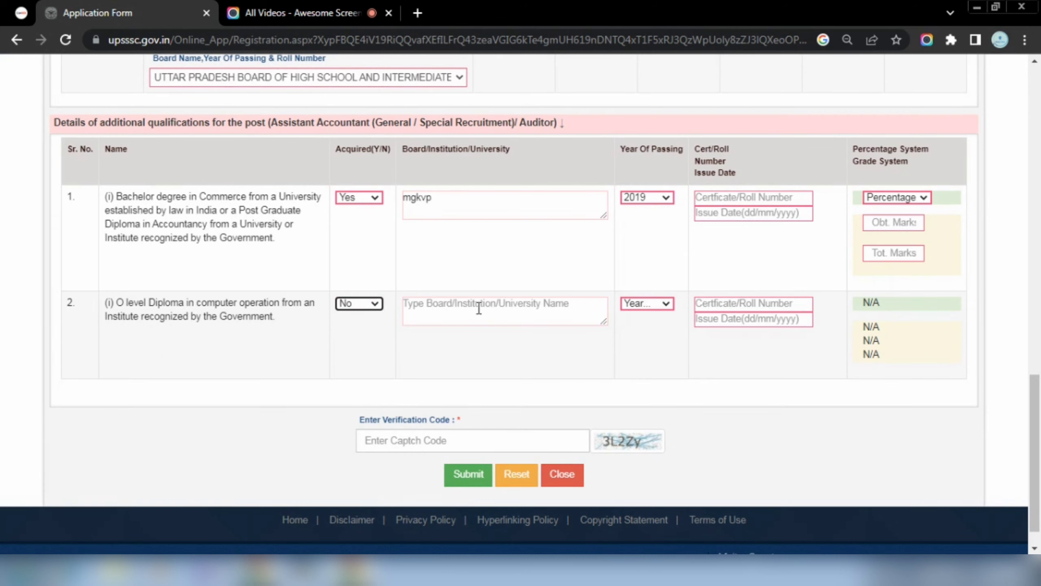
pyautogui.click(657, 304)
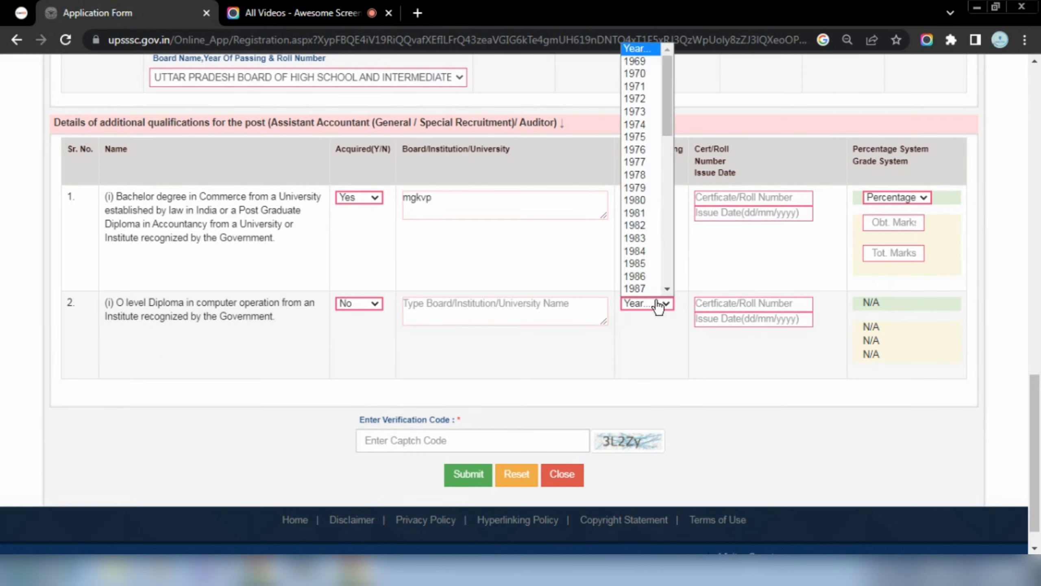
pyautogui.moveTo(669, 131); pyautogui.dragTo(672, 188)
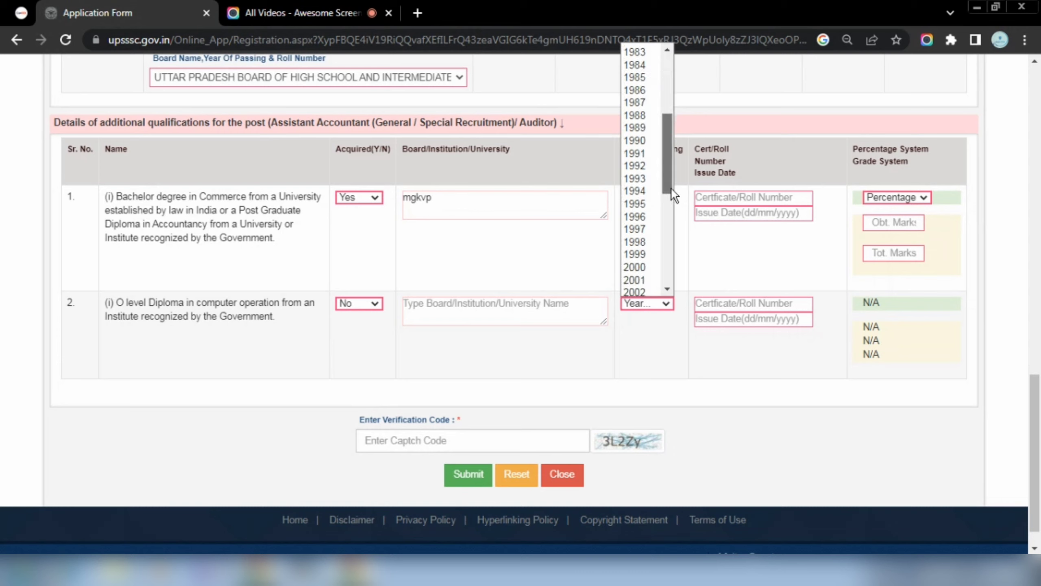
pyautogui.click(475, 313)
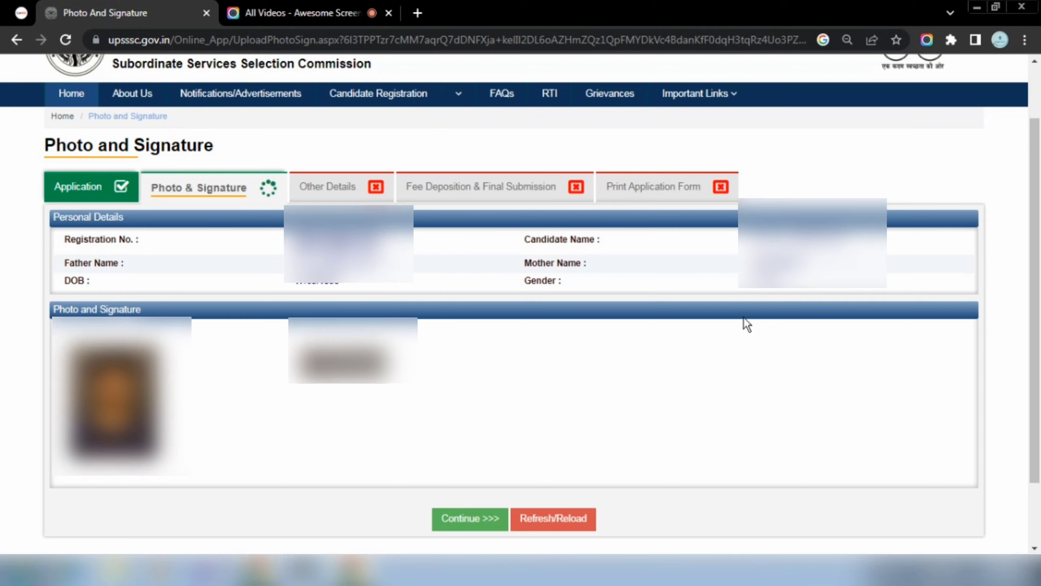
# Accept the photo and signature and continue to the Other Details step.
pyautogui.moveTo(1039, 258); pyautogui.dragTo(1038, 271)
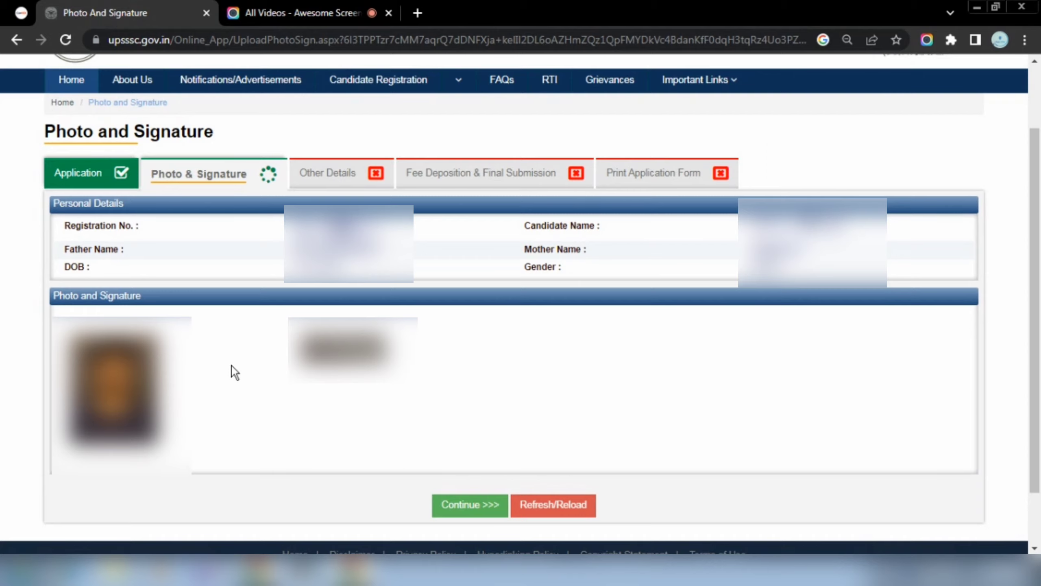
pyautogui.scroll(-2, 231, 365)
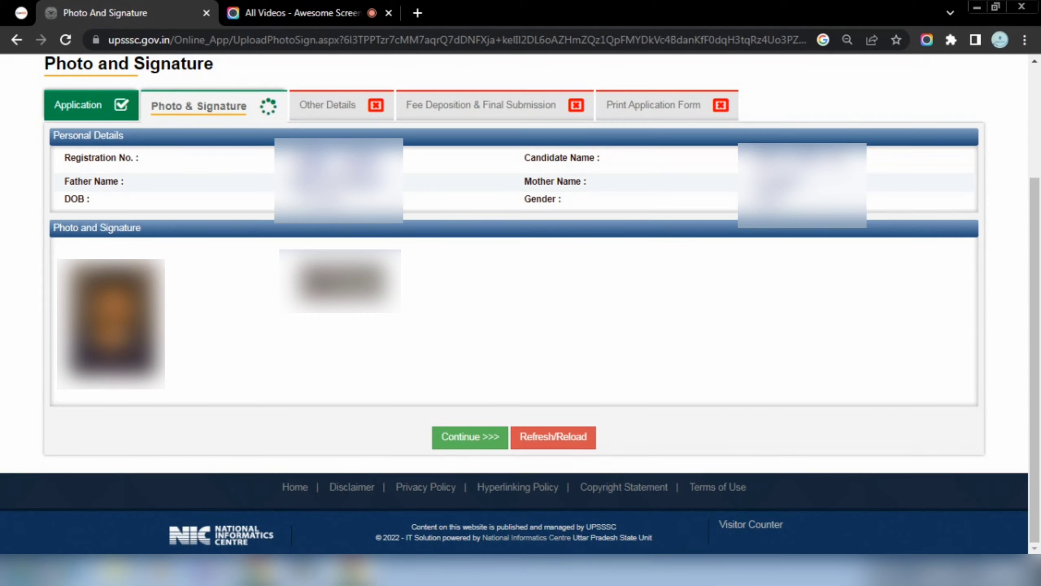
pyautogui.click(480, 449)
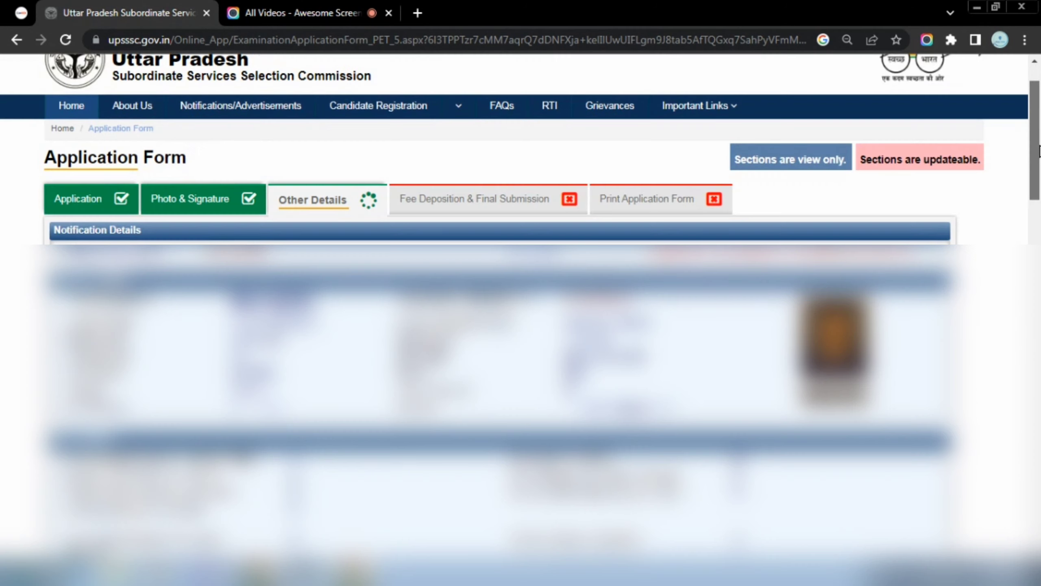
pyautogui.moveTo(1039, 151); pyautogui.dragTo(1039, 172)
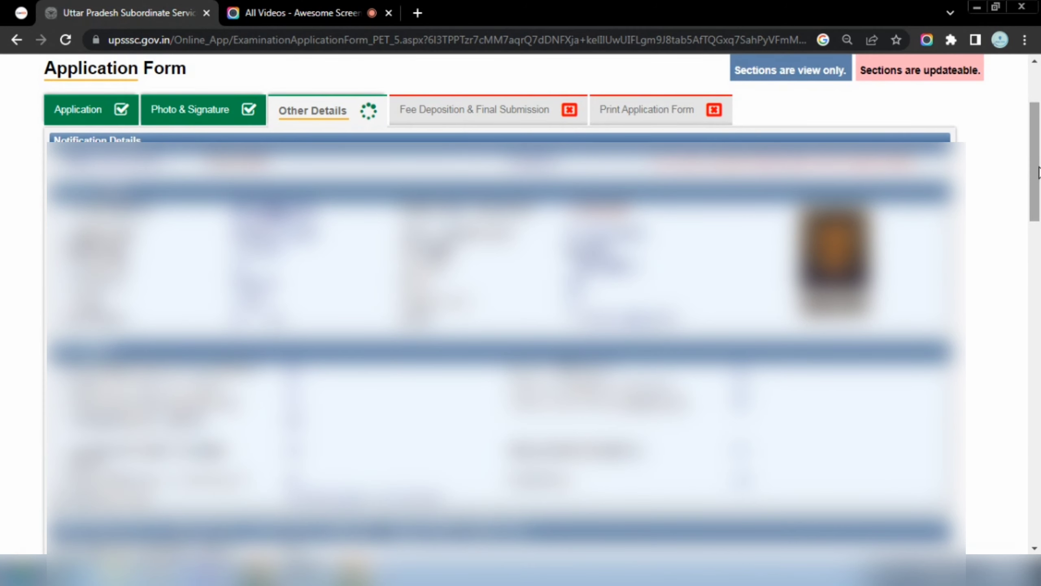
# Enter UP BOARD as the age proof issuing authority with issue date 15/06/2011.
pyautogui.moveTo(1039, 173); pyautogui.dragTo(1039, 326)
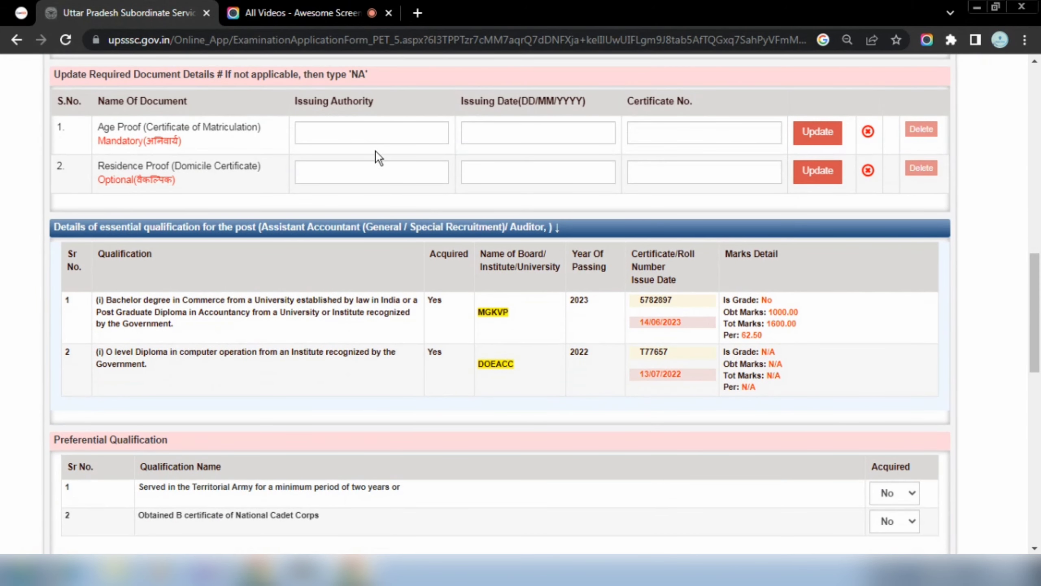
pyautogui.click(346, 132)
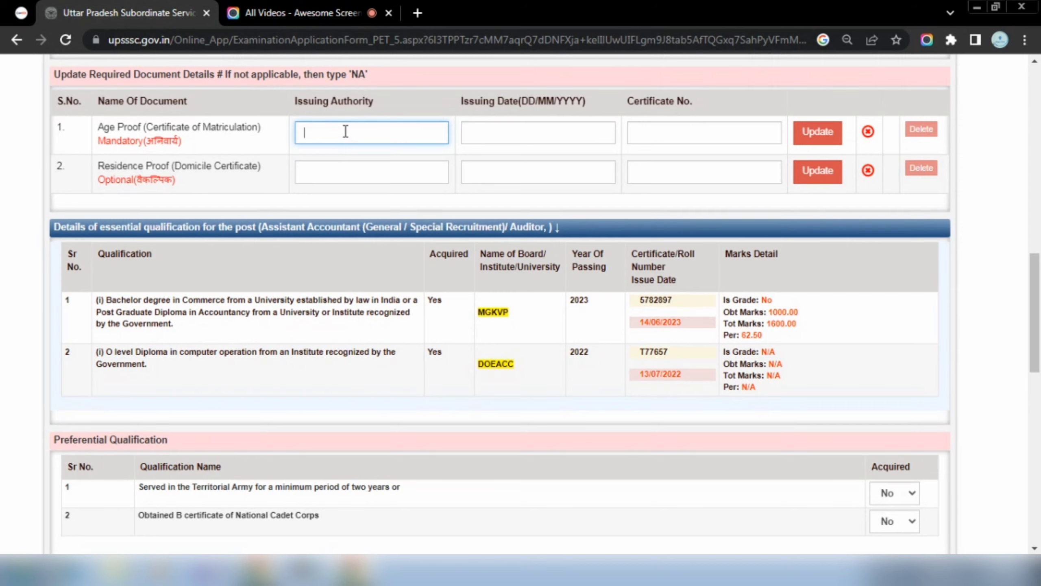
pyautogui.write('UP BOARD')
pyautogui.click(496, 135)
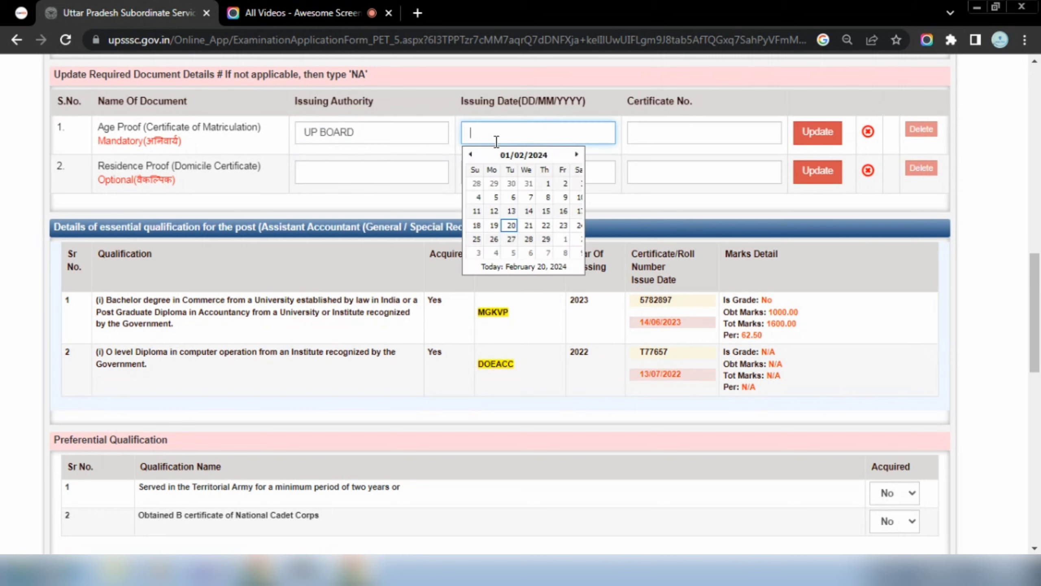
pyautogui.click(531, 156)
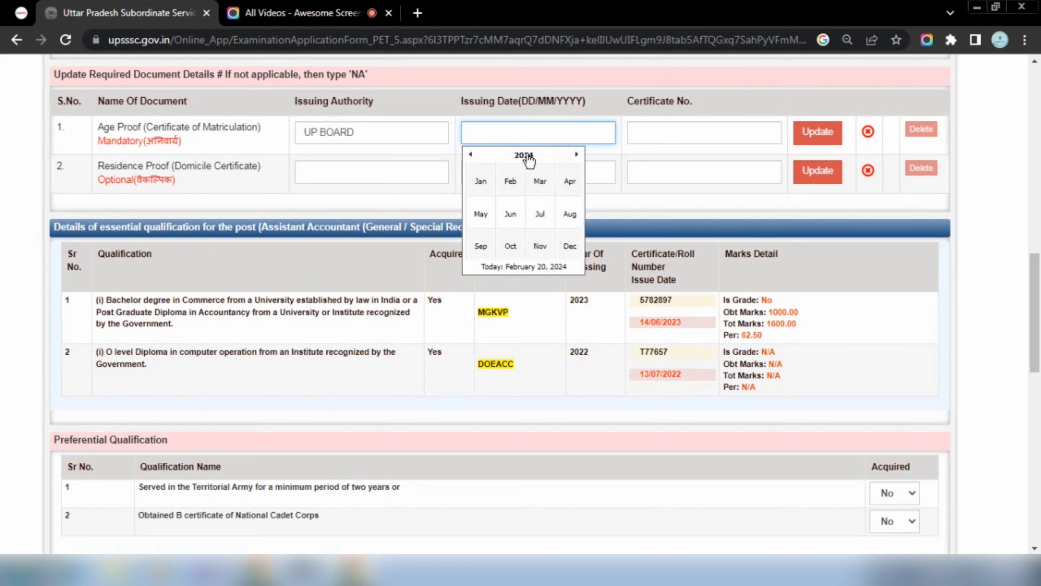
pyautogui.click(526, 155)
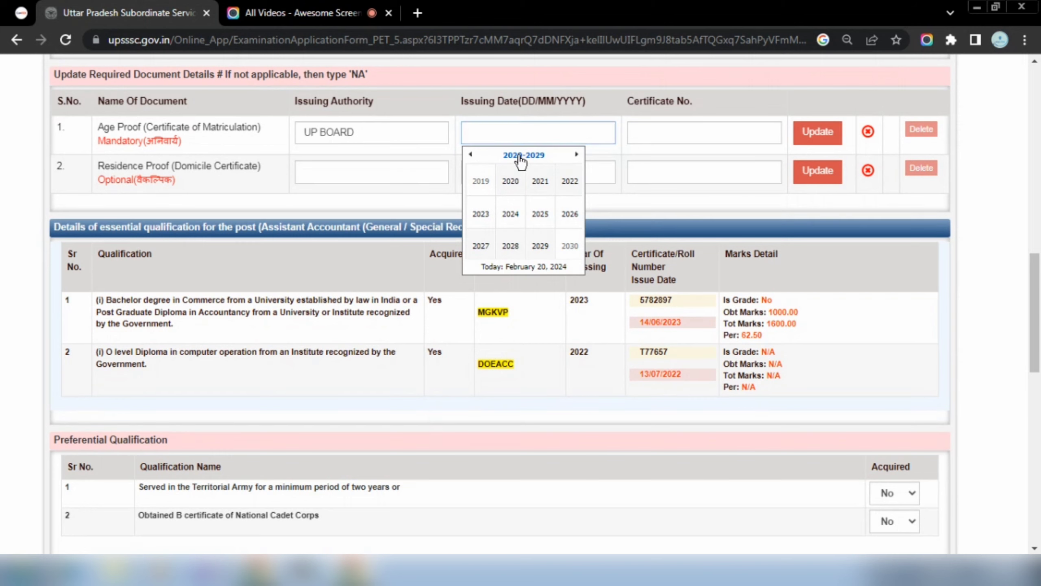
pyautogui.click(472, 155)
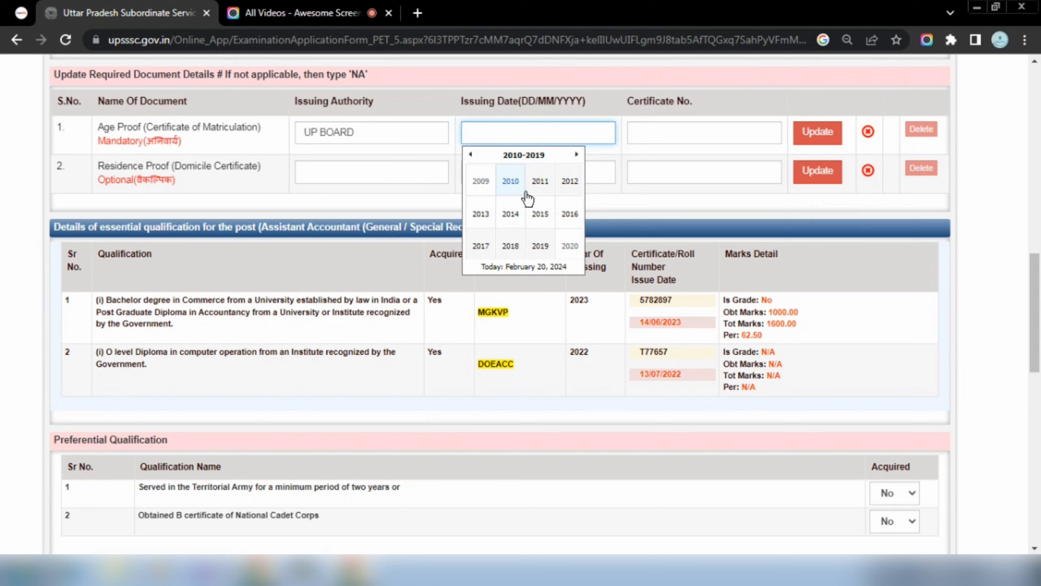
pyautogui.click(537, 182)
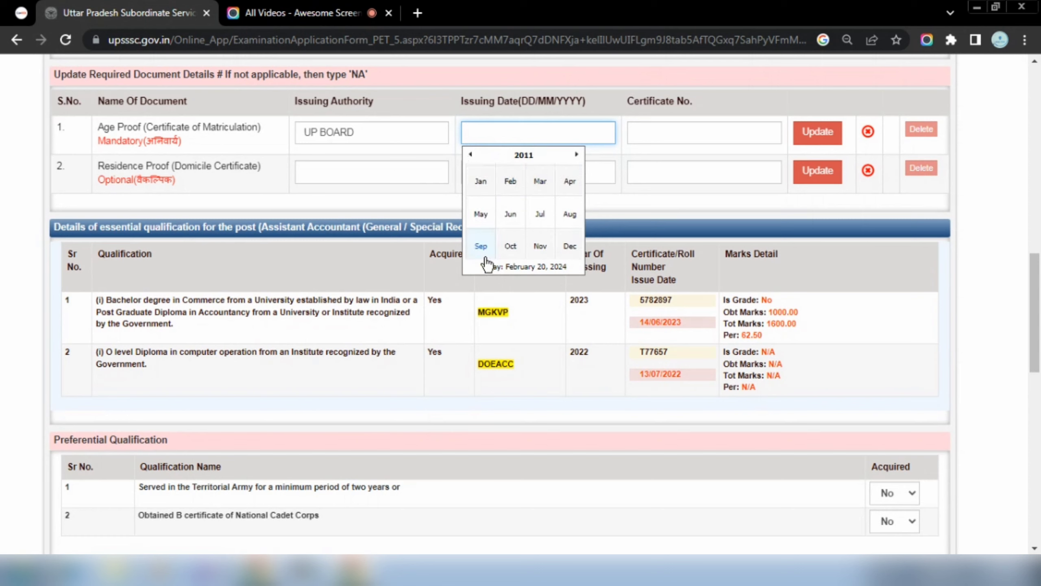
pyautogui.click(512, 211)
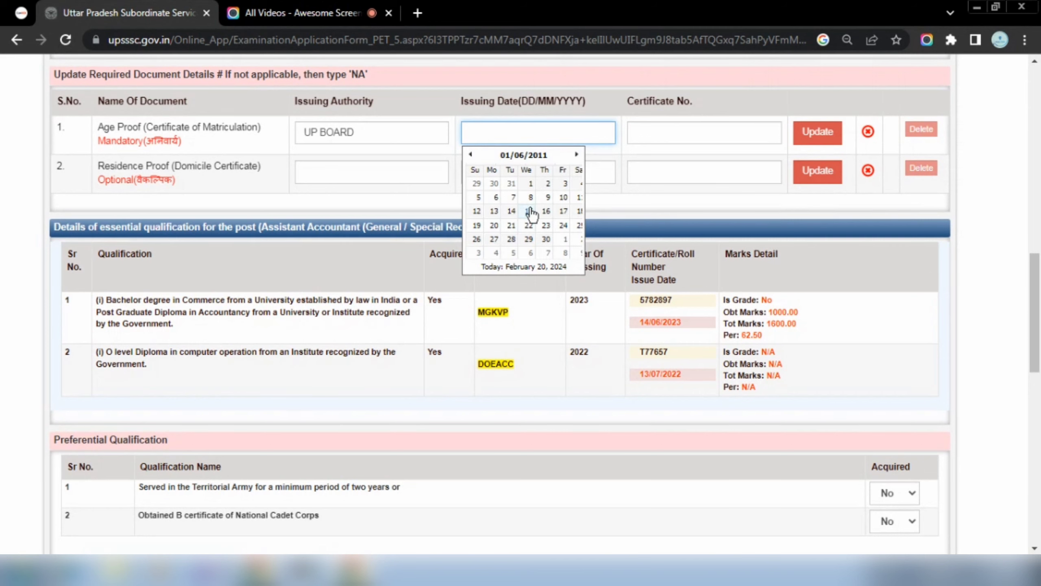
pyautogui.click(528, 210)
# Enter the certificate number, save the age proof details and dismiss the success message.
pyautogui.click(671, 133)
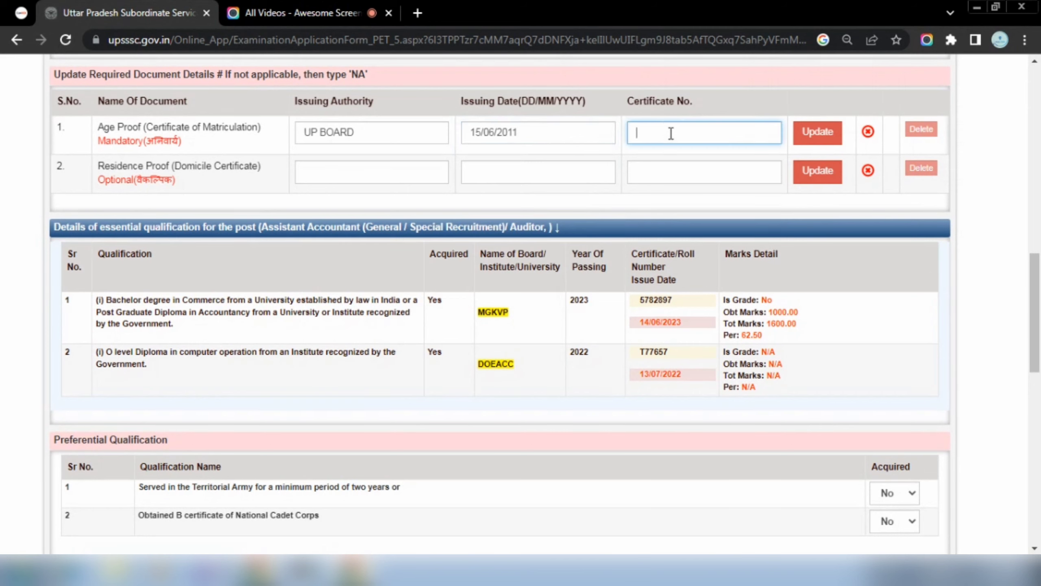
pyautogui.click(811, 140)
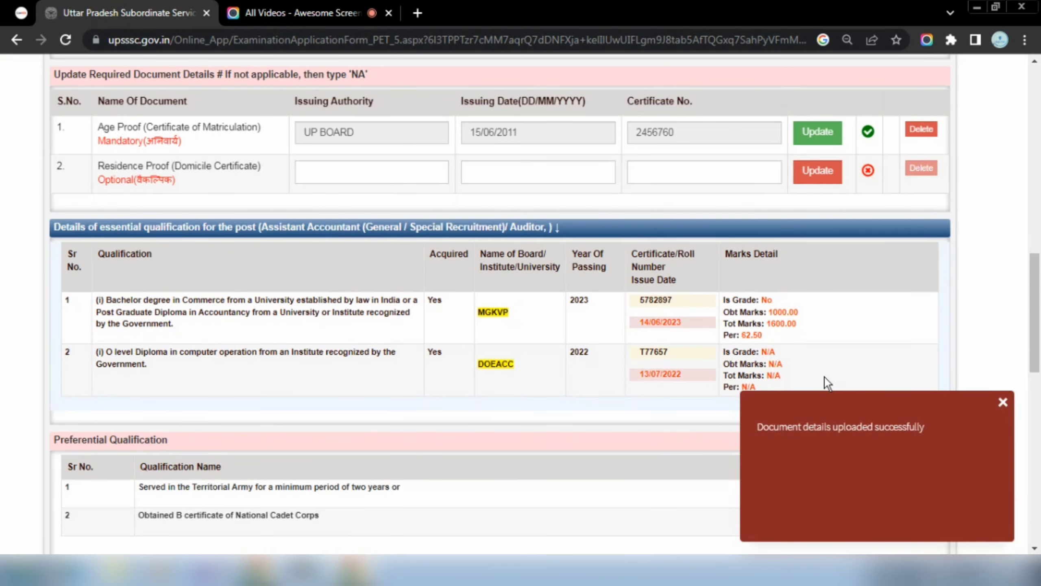
pyautogui.click(1002, 402)
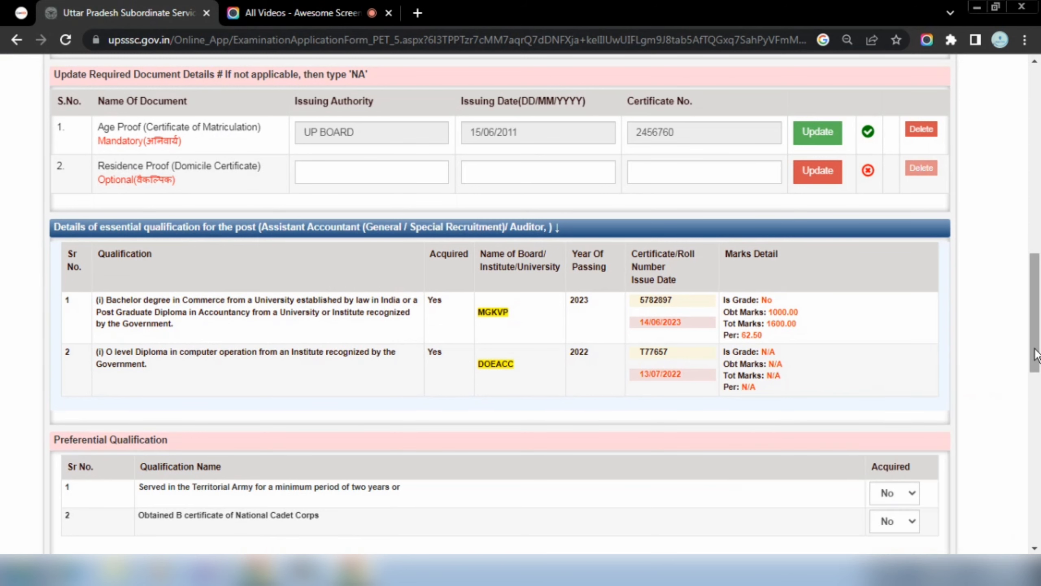
# Set both the Territorial Army and NCC B certificate qualifications to No.
pyautogui.scroll(-8, 1034, 353)
pyautogui.click(904, 114)
pyautogui.click(890, 143)
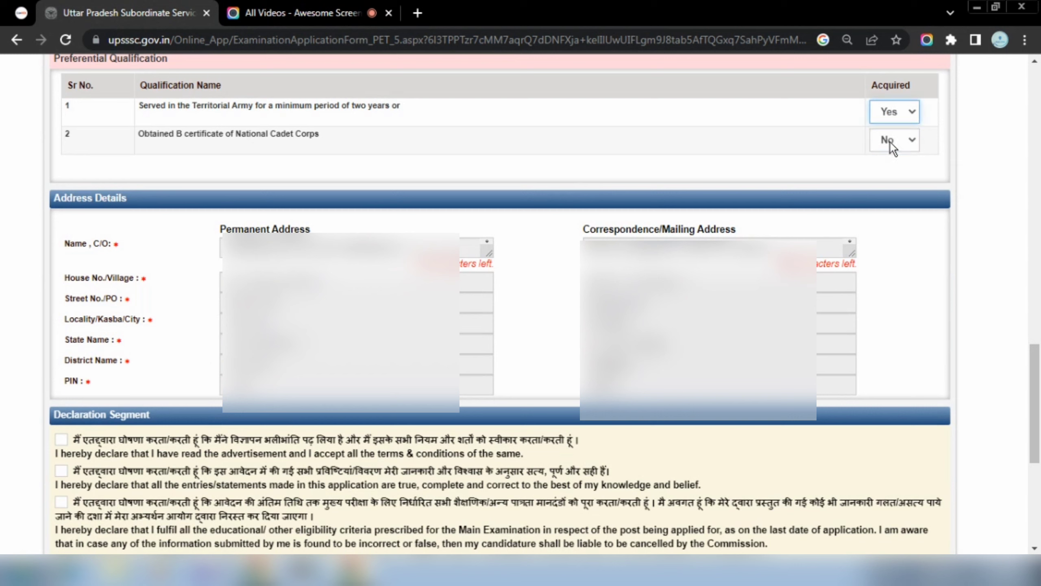
pyautogui.click(891, 115)
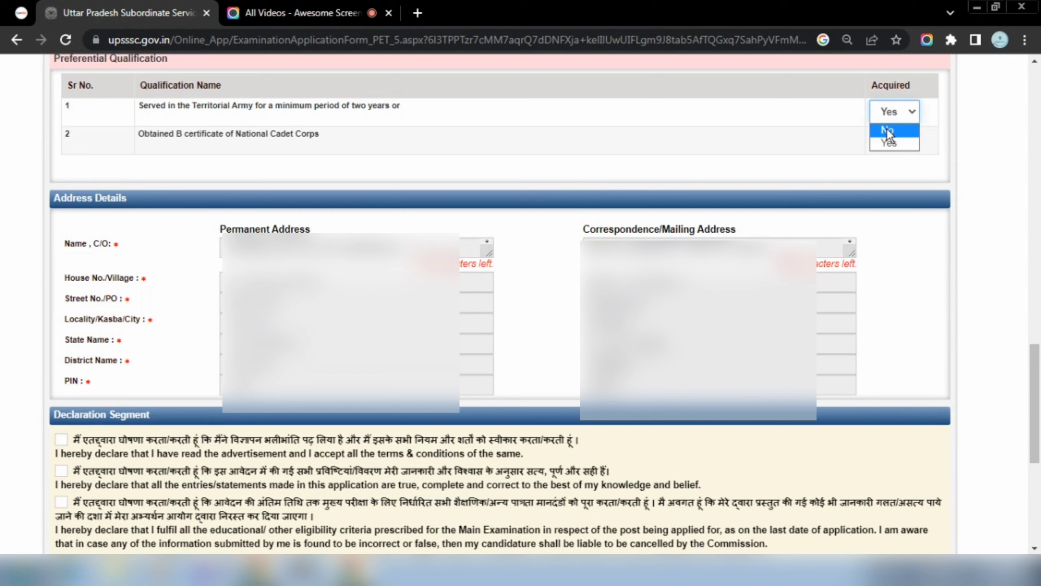
pyautogui.click(888, 131)
pyautogui.click(890, 142)
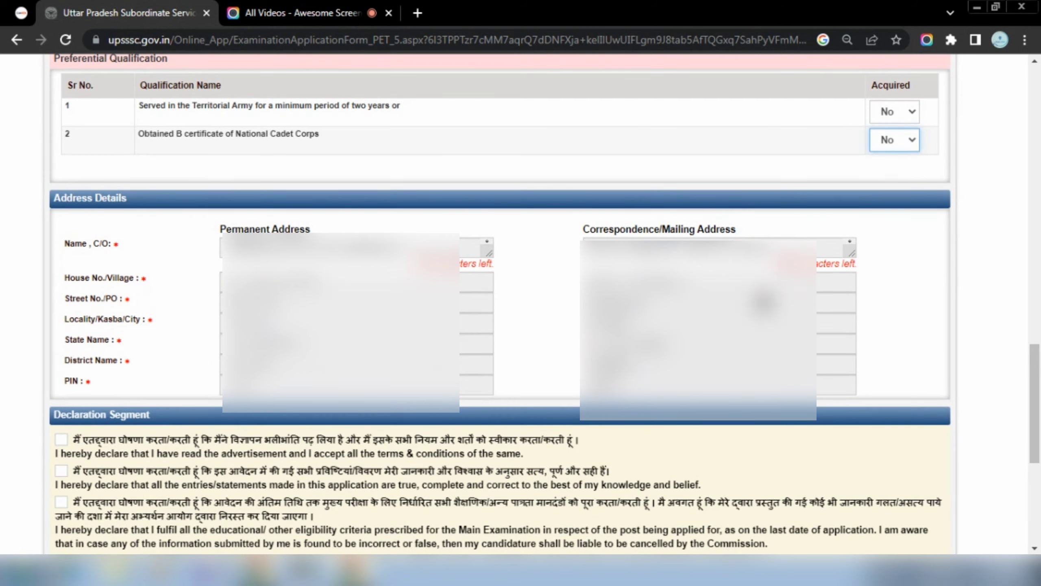
# Accept the declarations, enter the verification code, then save and confirm the application.
pyautogui.moveTo(1039, 353); pyautogui.dragTo(1039, 431)
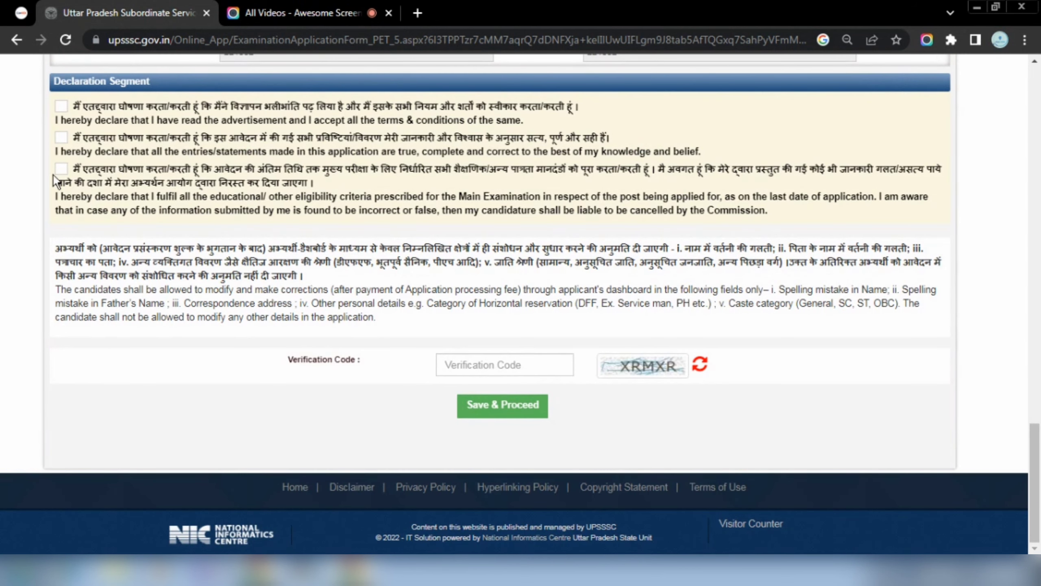
pyautogui.click(61, 138)
pyautogui.click(61, 168)
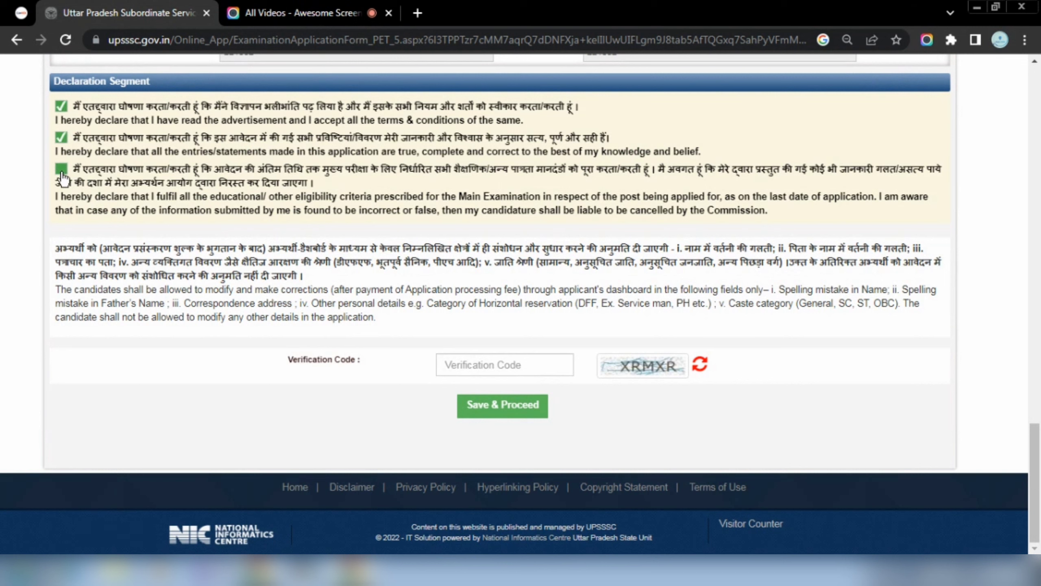
pyautogui.click(502, 368)
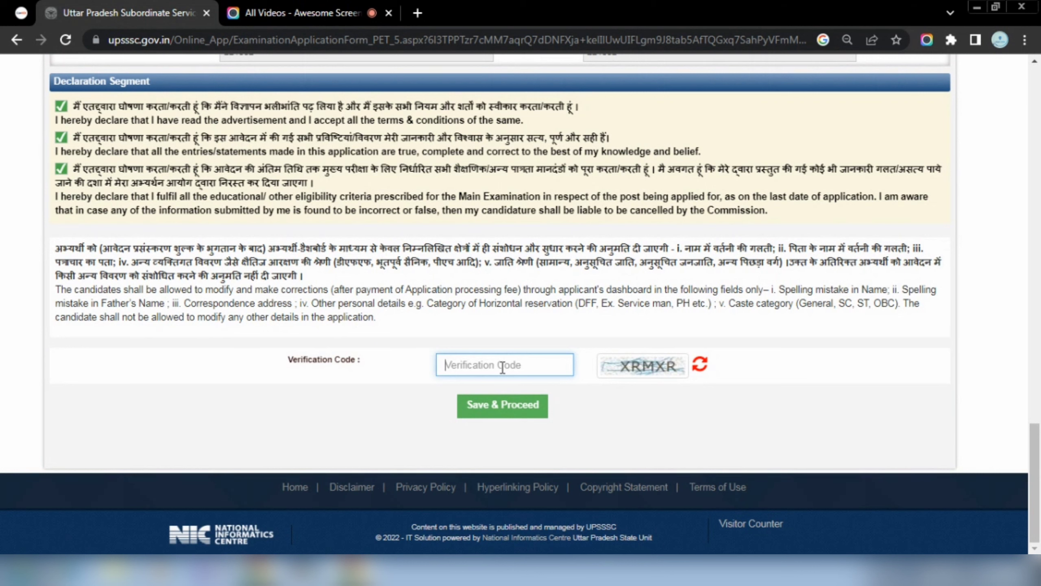
pyautogui.write('XRMXR')
pyautogui.click(506, 405)
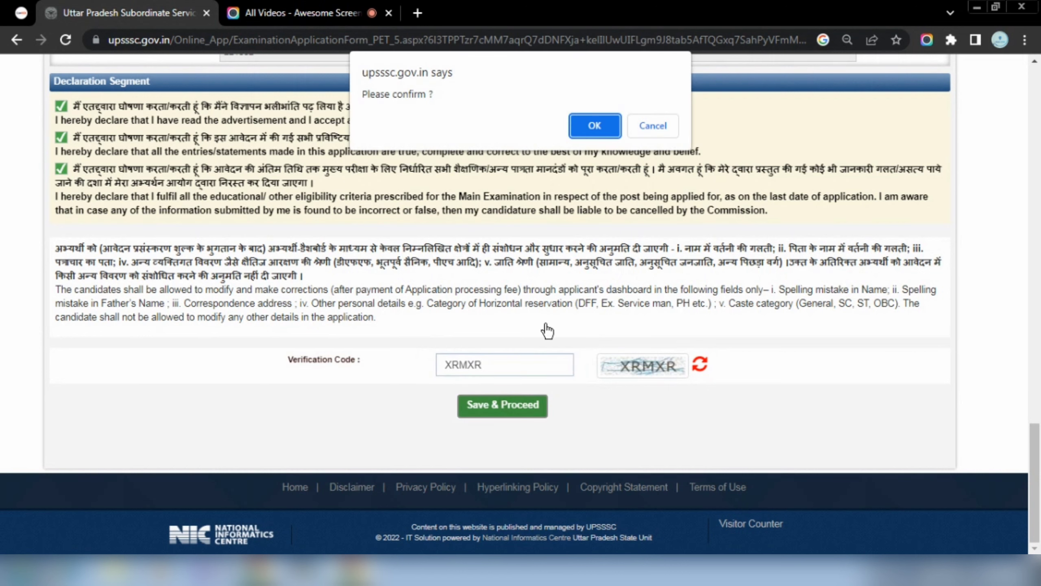
pyautogui.click(592, 127)
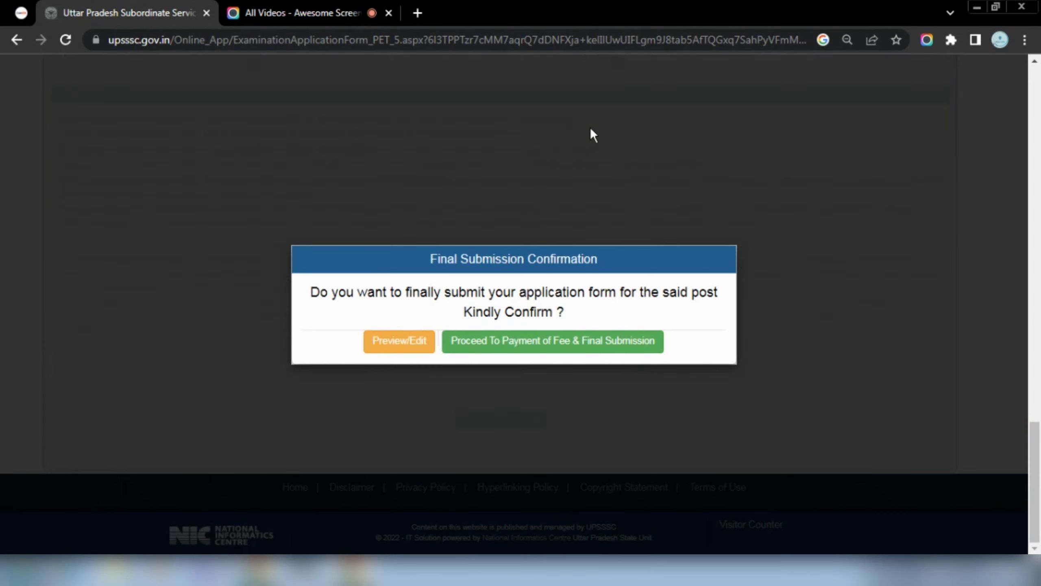
# Confirm final submission and start paying the ₹25 application fee.
pyautogui.click(537, 344)
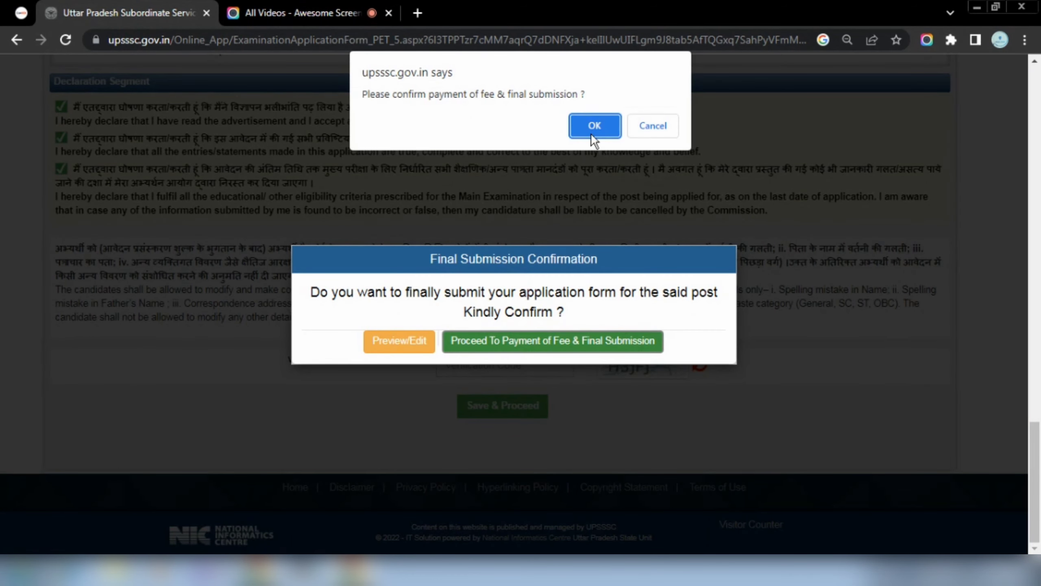
pyautogui.click(593, 129)
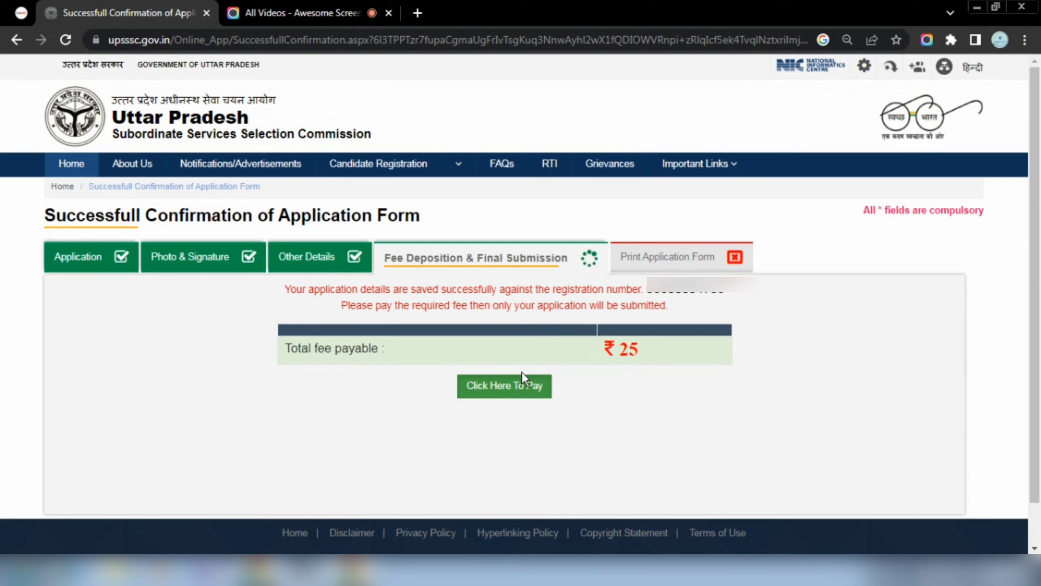
pyautogui.click(525, 385)
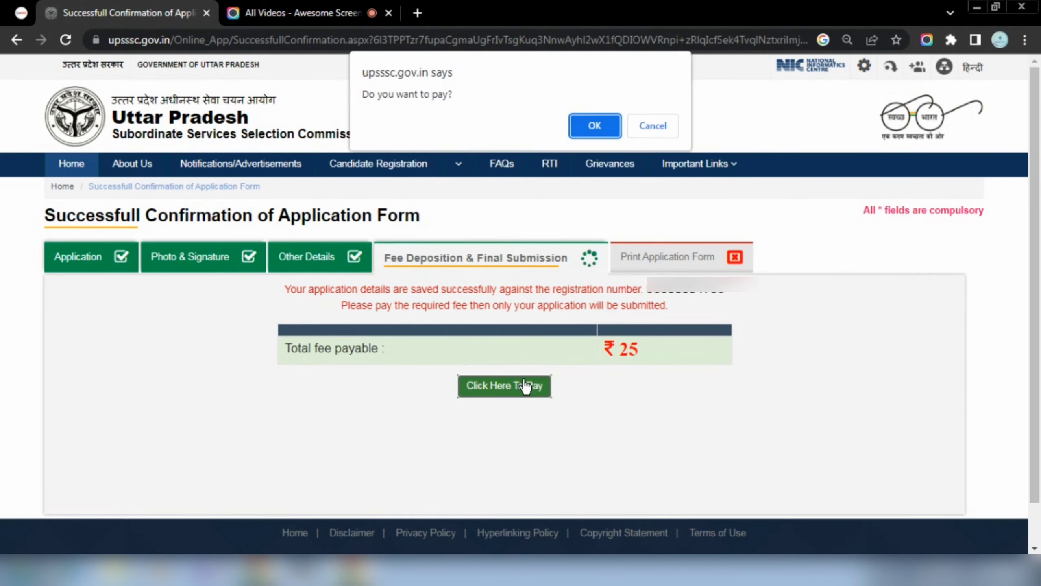
pyautogui.click(593, 128)
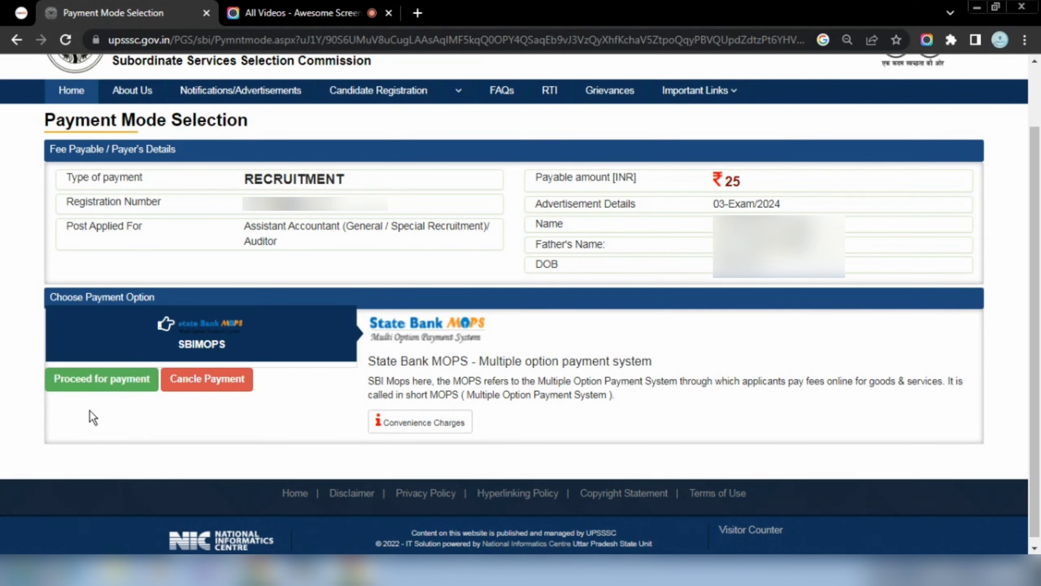
# Confirm payment via SBIMOPS, then proceed and confirm fee deposition through State Bank MOPS.
pyautogui.click(94, 384)
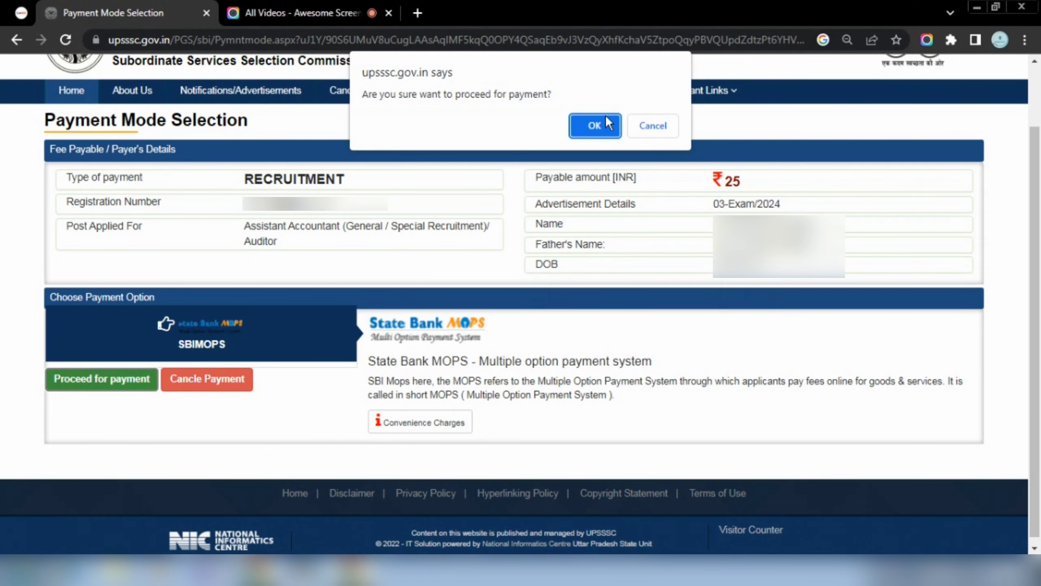
pyautogui.click(598, 126)
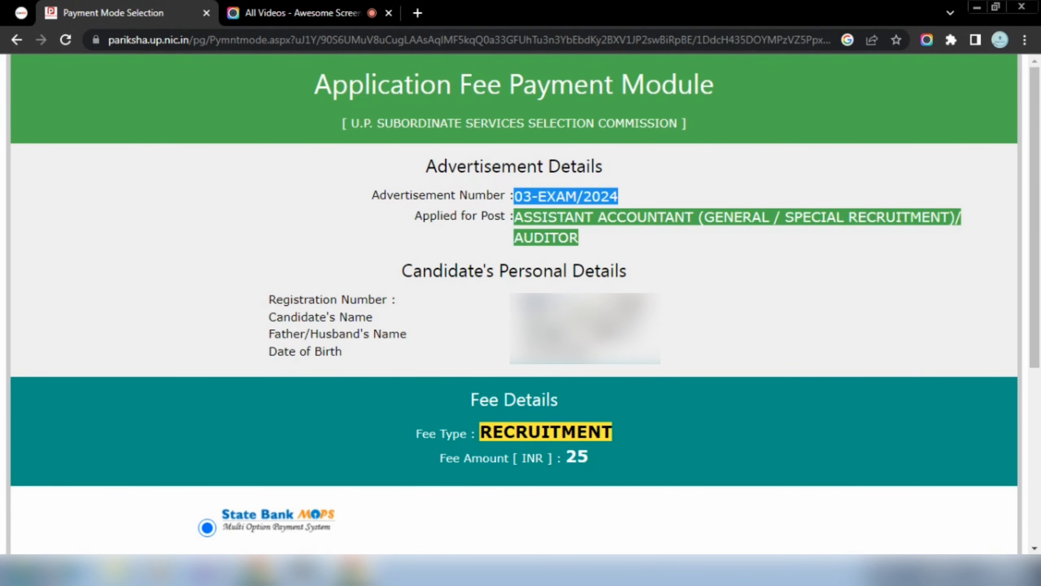
pyautogui.scroll(-5, 607, 339)
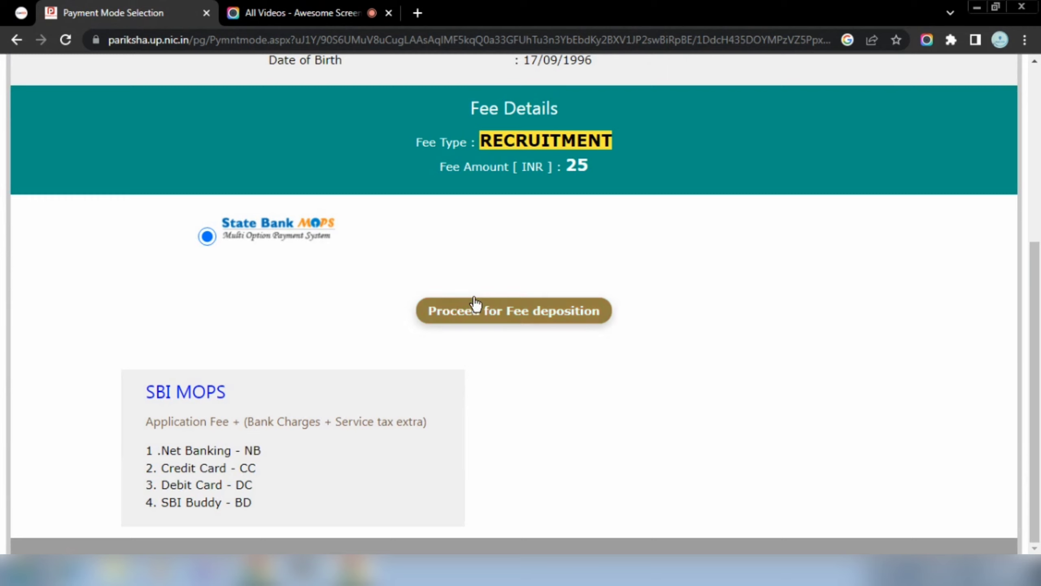
pyautogui.click(485, 311)
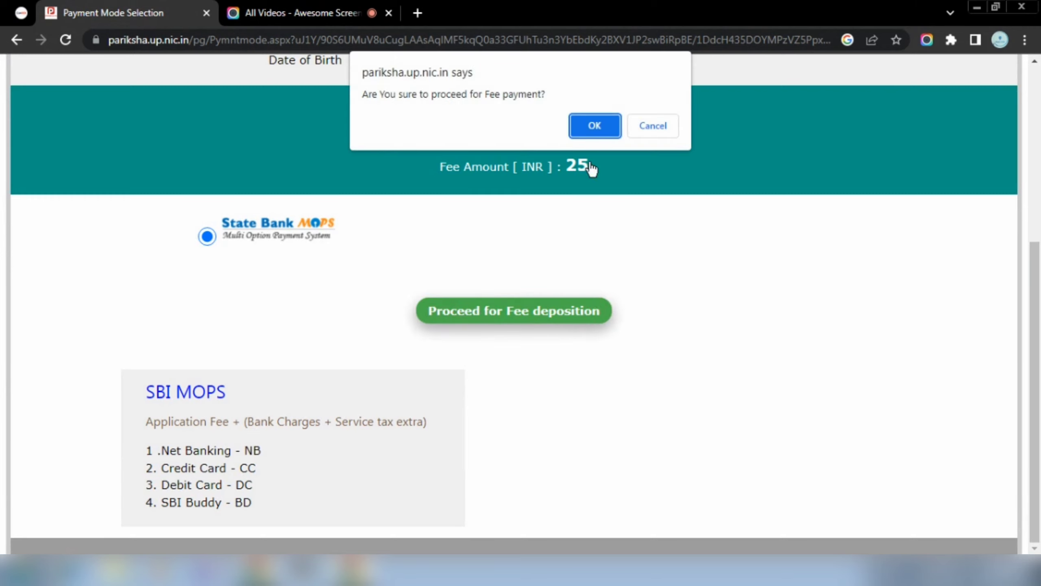
pyautogui.click(593, 125)
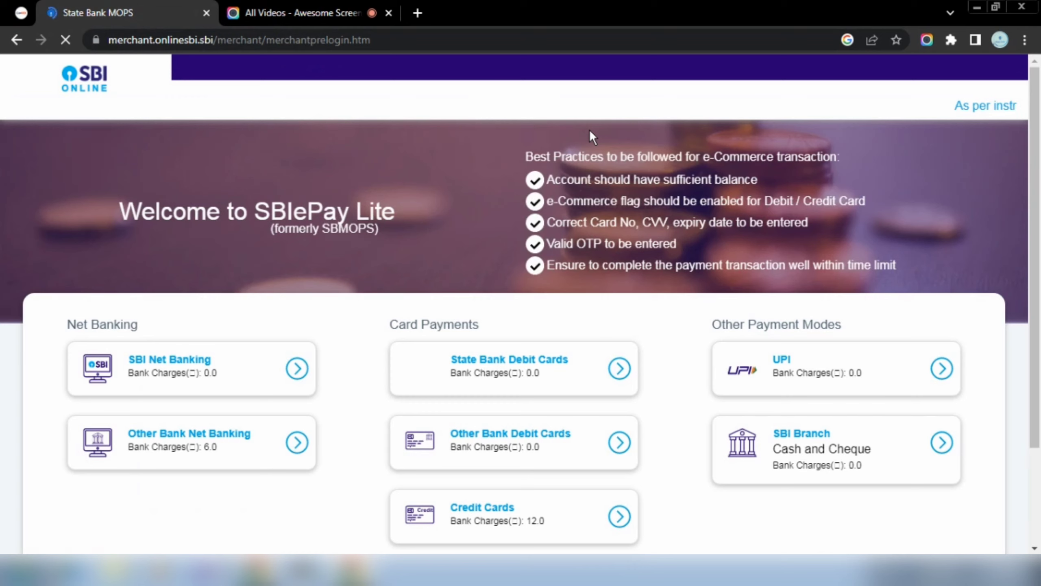
# Choose UPI, switch to QR code and confirm the ₹25 payment request, reaching the Failure remittance page.
pyautogui.scroll(-3, 589, 130)
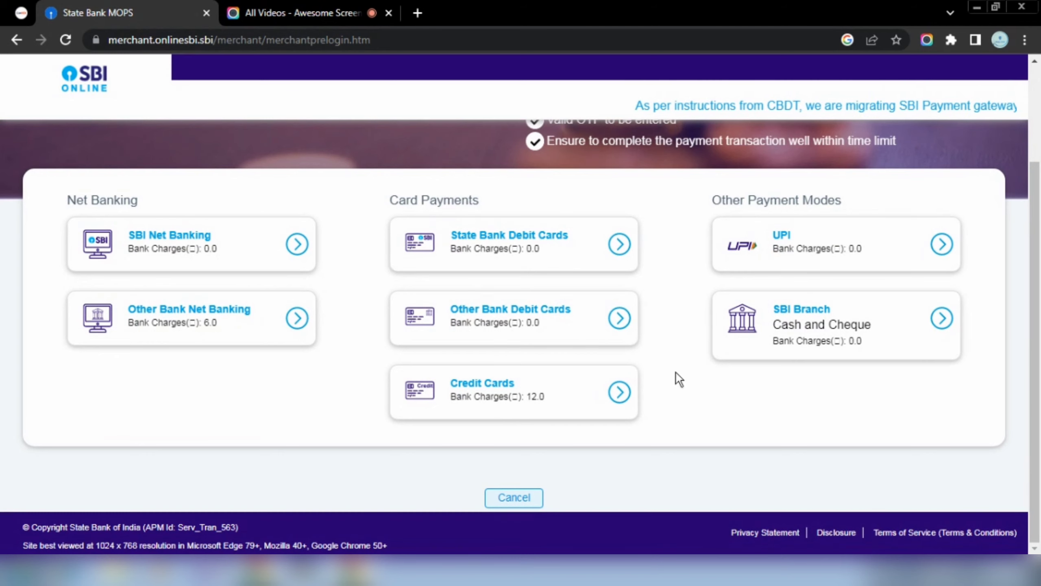
pyautogui.click(943, 249)
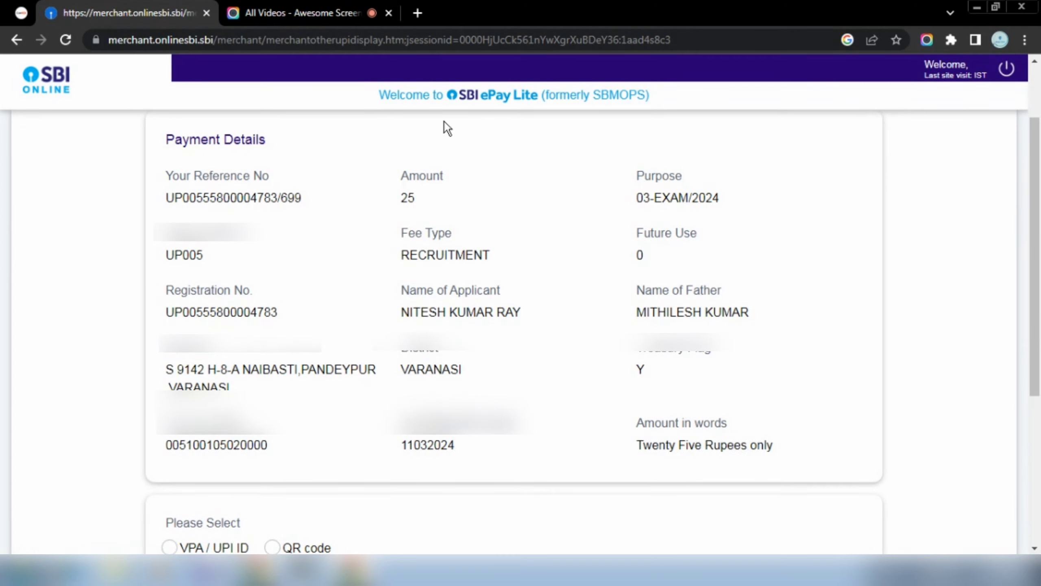
pyautogui.scroll(-3, 400, 361)
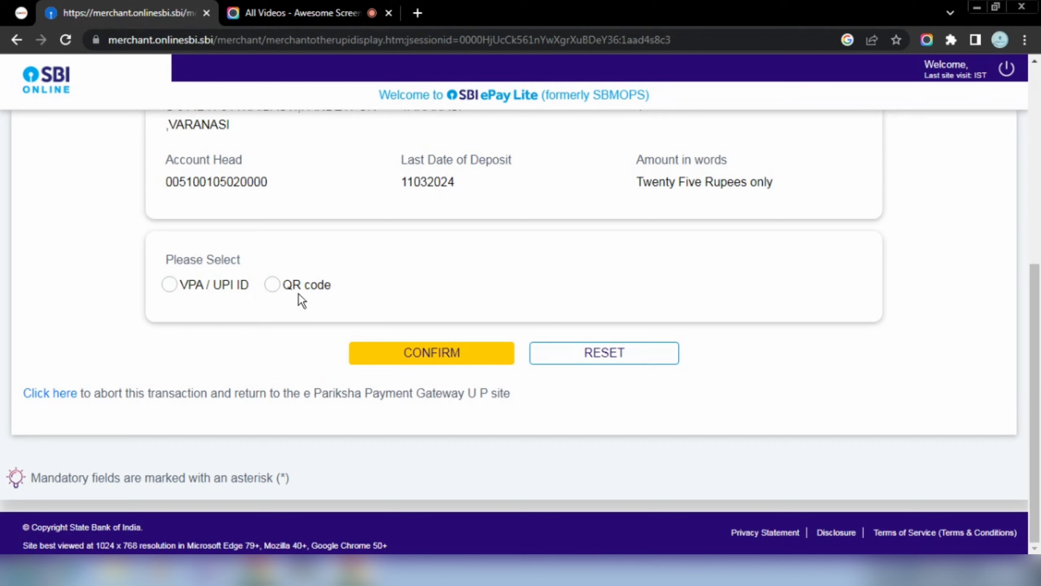
pyautogui.click(175, 287)
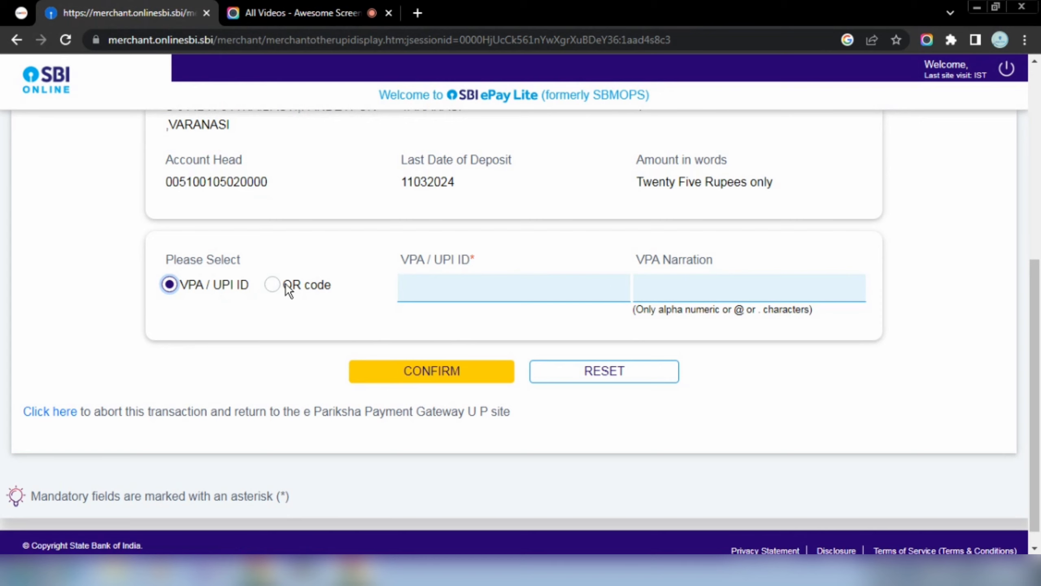
pyautogui.click(272, 284)
pyautogui.click(434, 343)
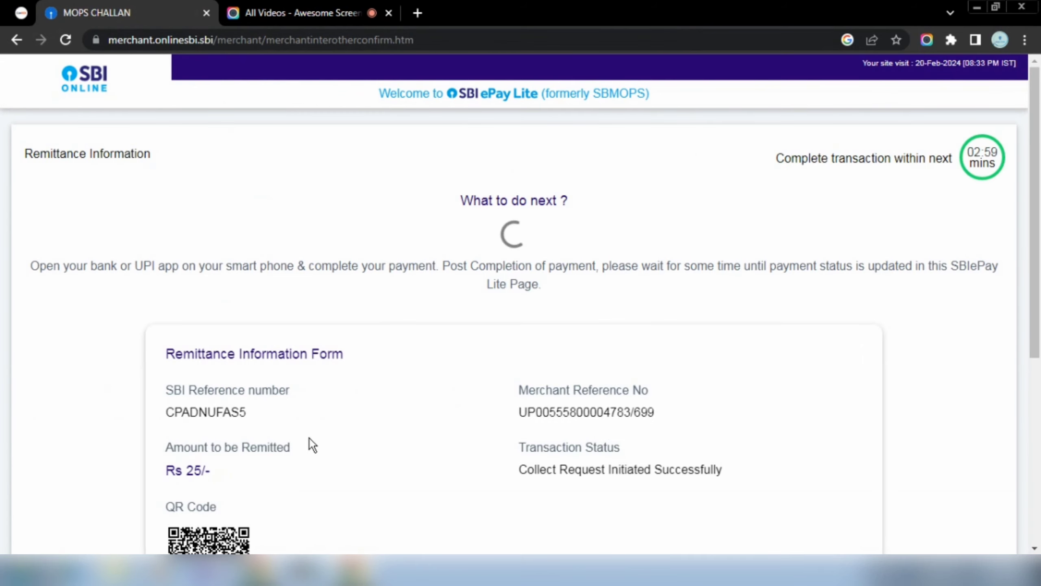
pyautogui.scroll(-1, 309, 438)
pyautogui.scroll(-7, 309, 438)
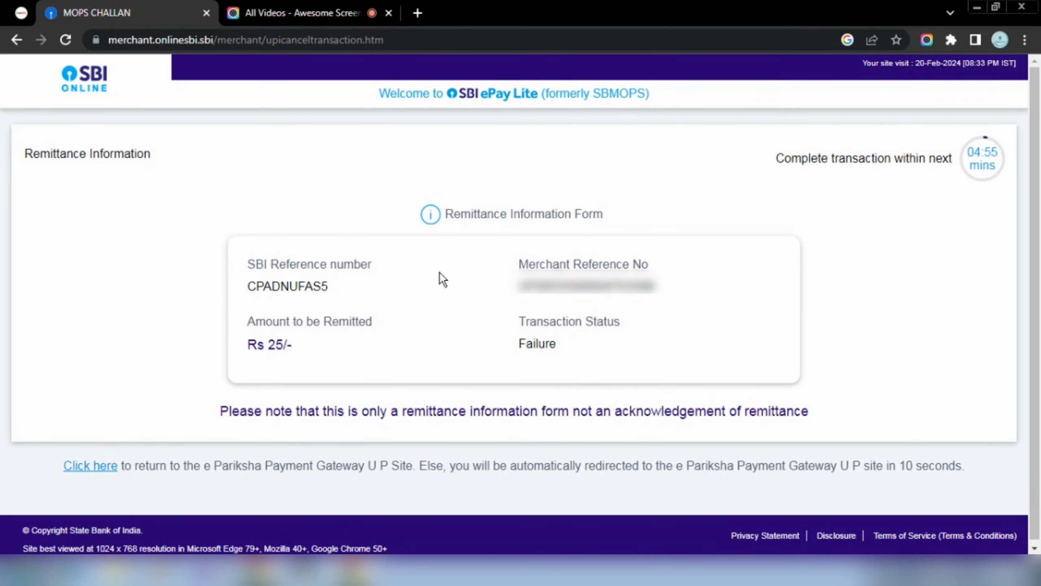
# Return to the e-Pariksha gateway and review the receipt showing the Rs 25 FAILURE status.
pyautogui.click(91, 467)
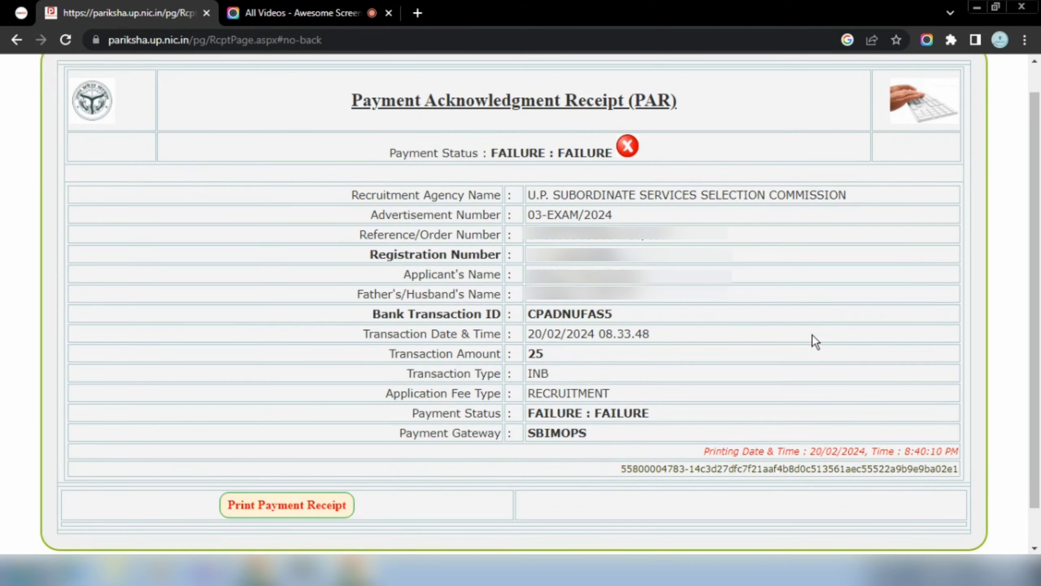
pyautogui.scroll(-1, 812, 336)
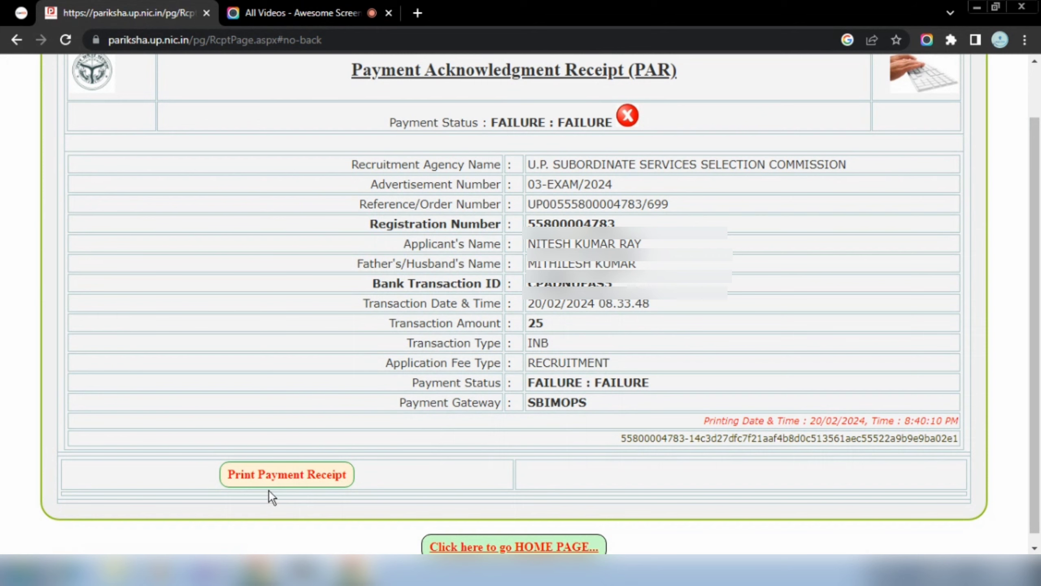
pyautogui.scroll(-1, 430, 469)
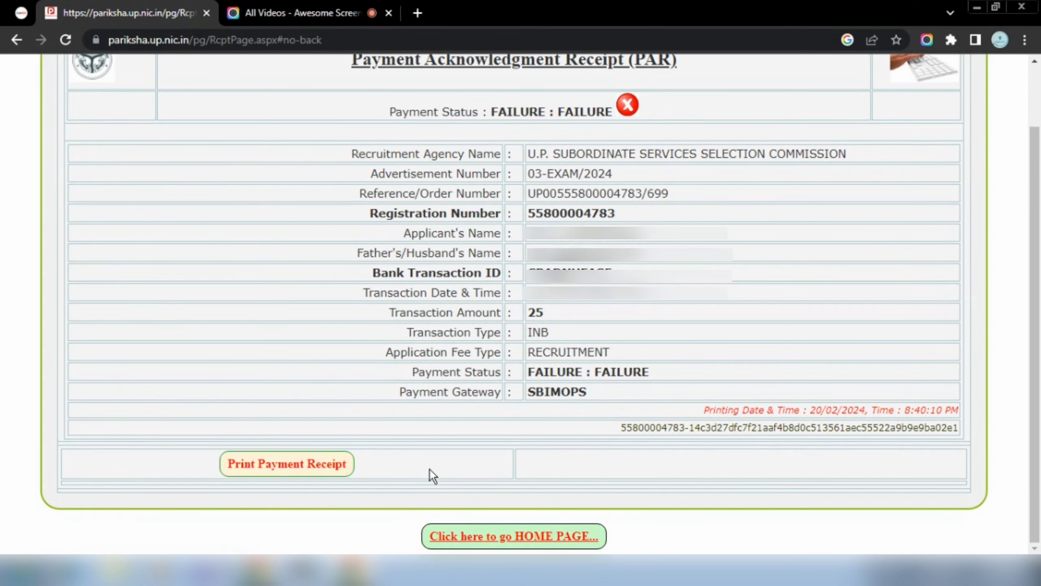